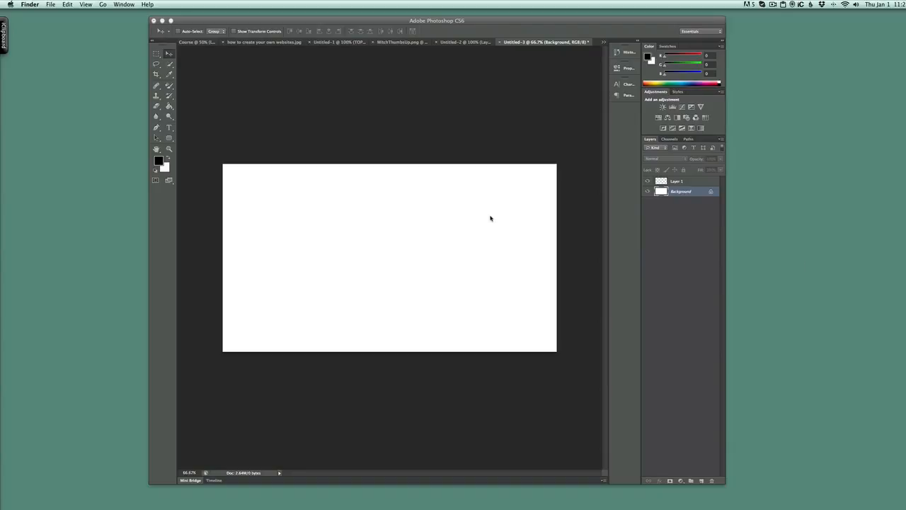
# - Create a new 1280 x 720 px, 72 ppi RGB document with a white background and add an empty layer
pyautogui.click(50, 5)
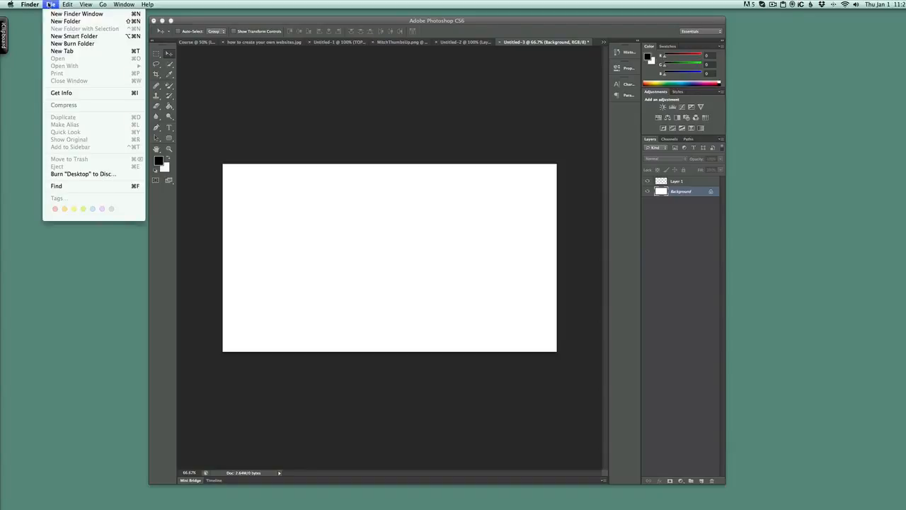
pyautogui.click(247, 91)
pyautogui.click(63, 4)
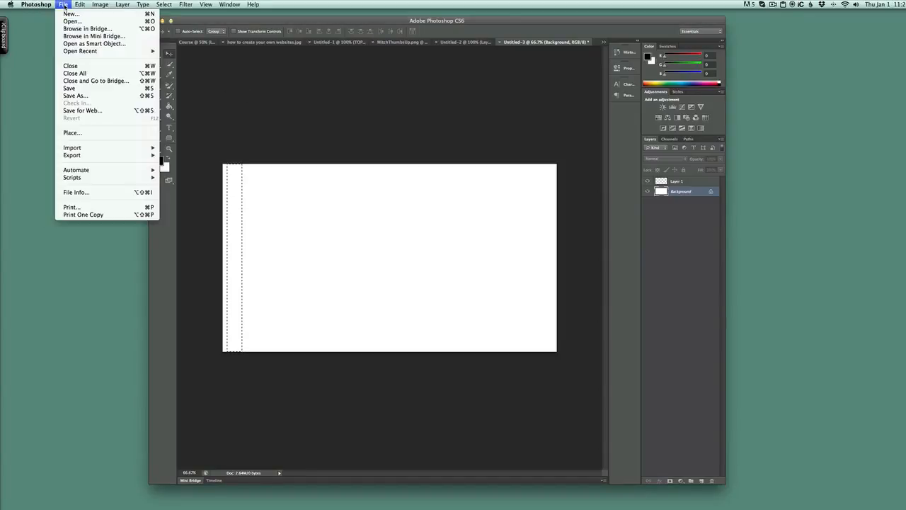
pyautogui.click(70, 13)
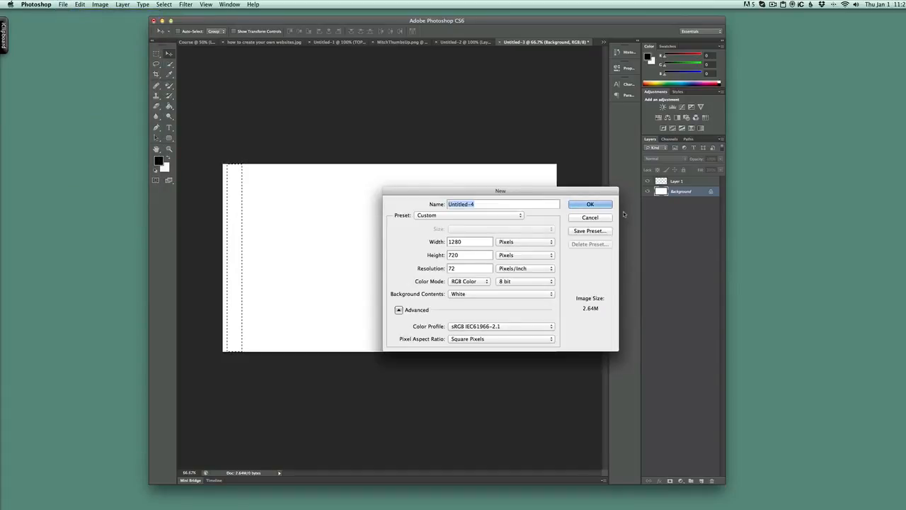
pyautogui.click(596, 205)
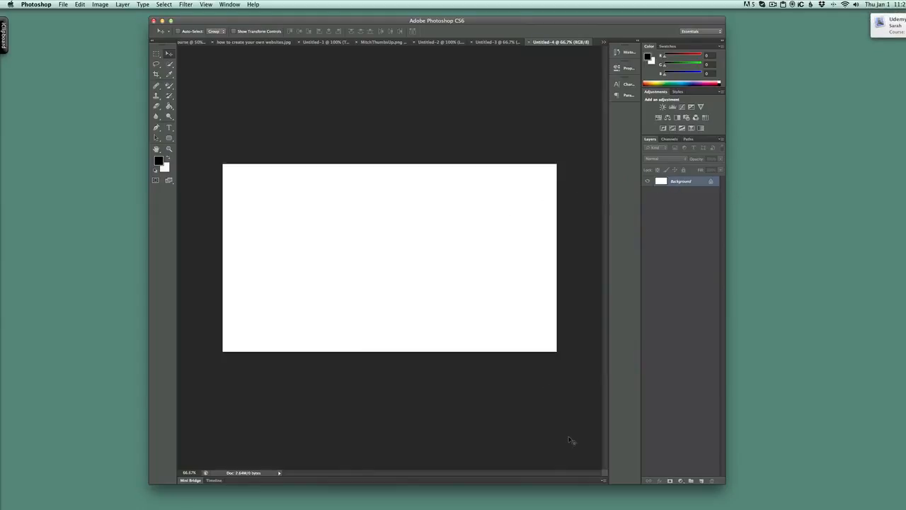
pyautogui.click(702, 480)
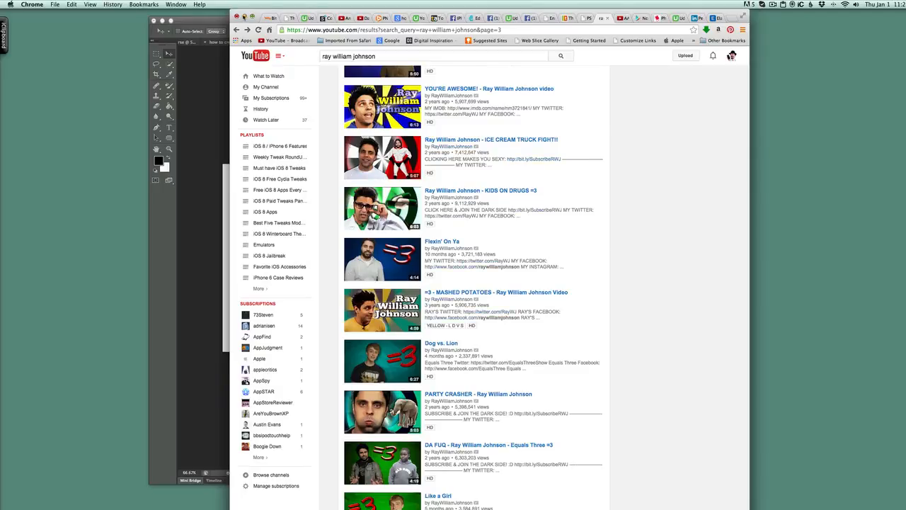
# - Minimize the browser window and select a narrow, full-height vertical strip near the canvas's left edge with the Rectangular Marquee tool
pyautogui.click(245, 16)
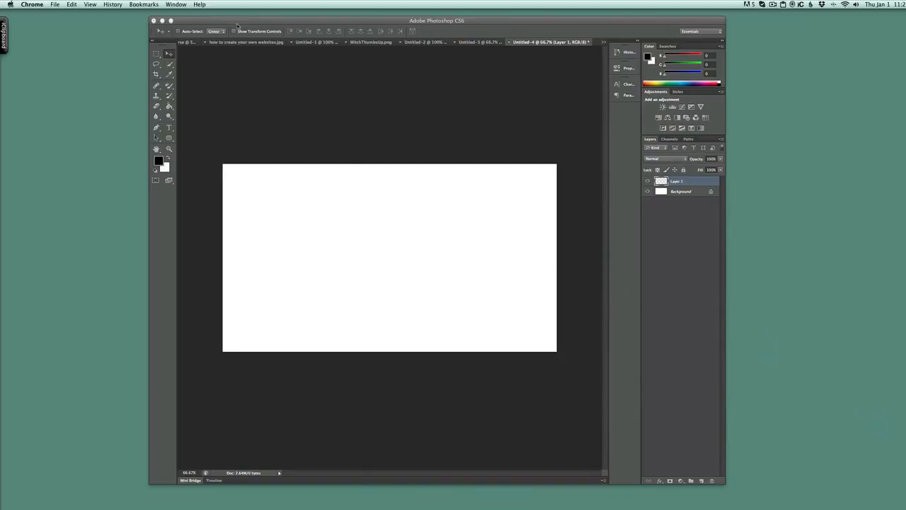
pyautogui.click(158, 58)
pyautogui.click(158, 57)
pyautogui.rightClick(158, 57)
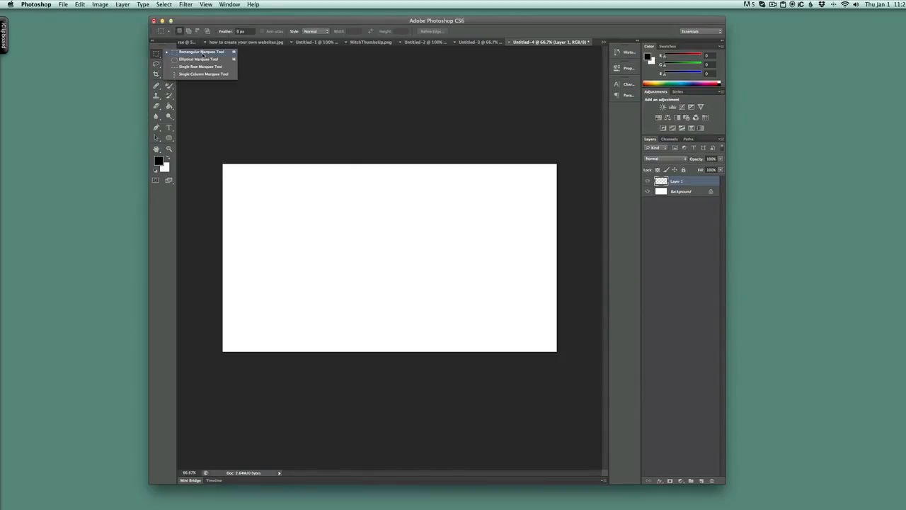
pyautogui.click(203, 53)
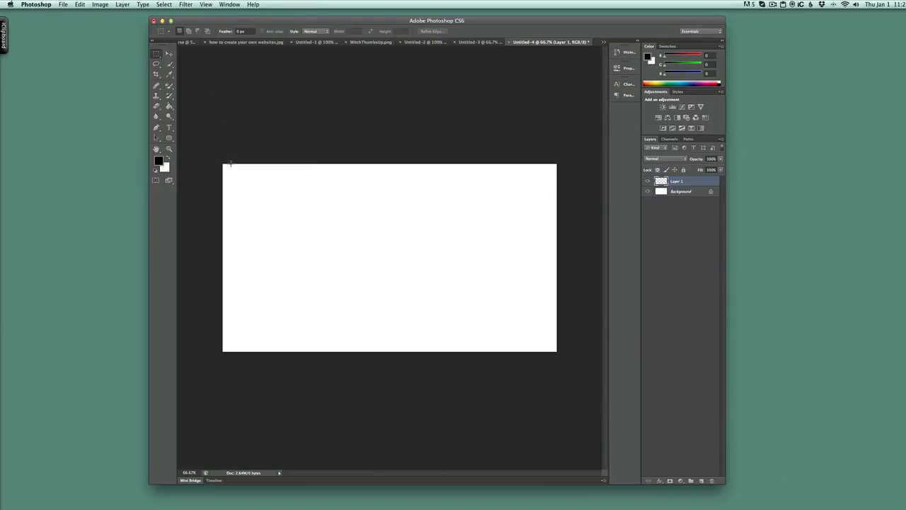
pyautogui.moveTo(230, 162); pyautogui.dragTo(241, 352)
# - Set the foreground colour to pure red (R 255, G 0, B 0) and fill the selected strip using the Paint Bucket
pyautogui.click(158, 161)
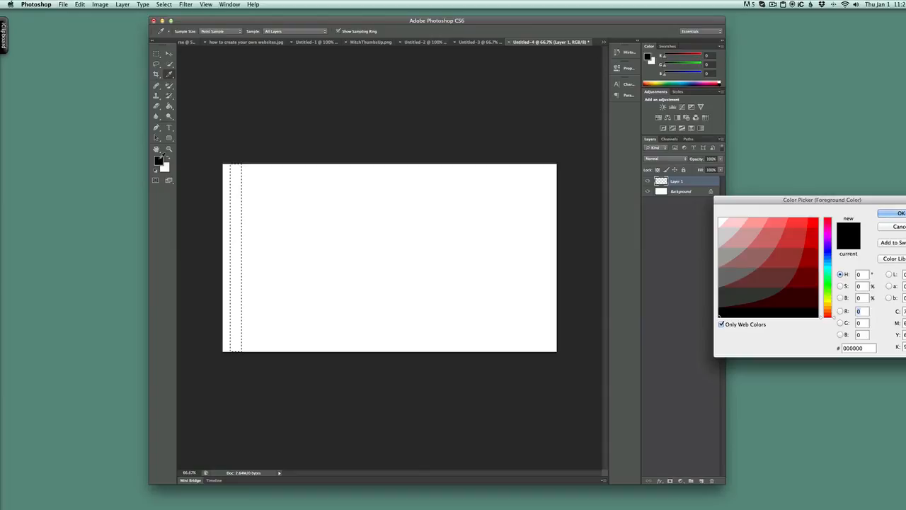
pyautogui.click(813, 222)
pyautogui.press('Return')
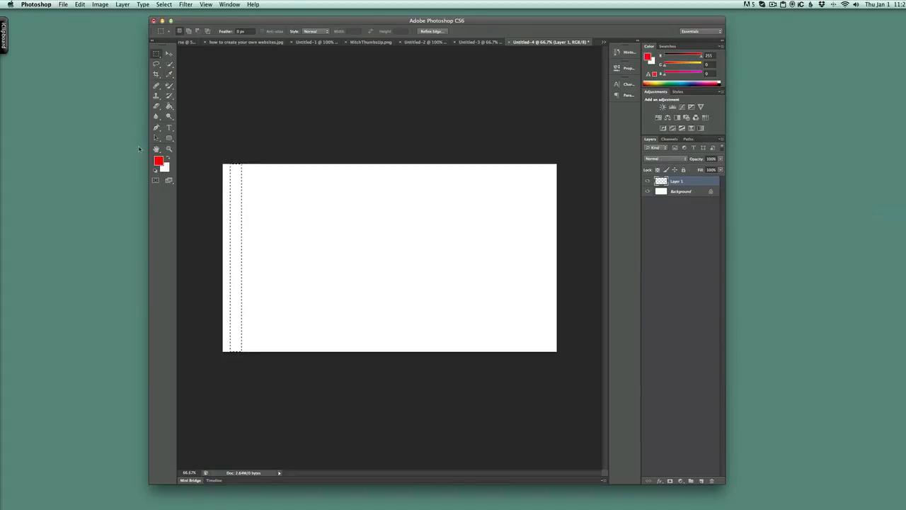
pyautogui.click(168, 105)
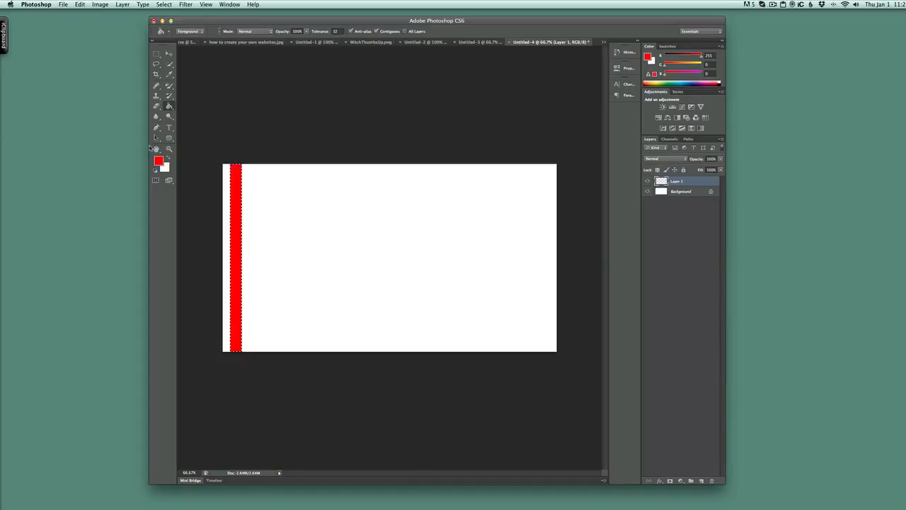
# - Duplicate the red stripe on Layer 1 with a transform copy, placing it just right of the original at about X 130 px
pyautogui.press('super+t')
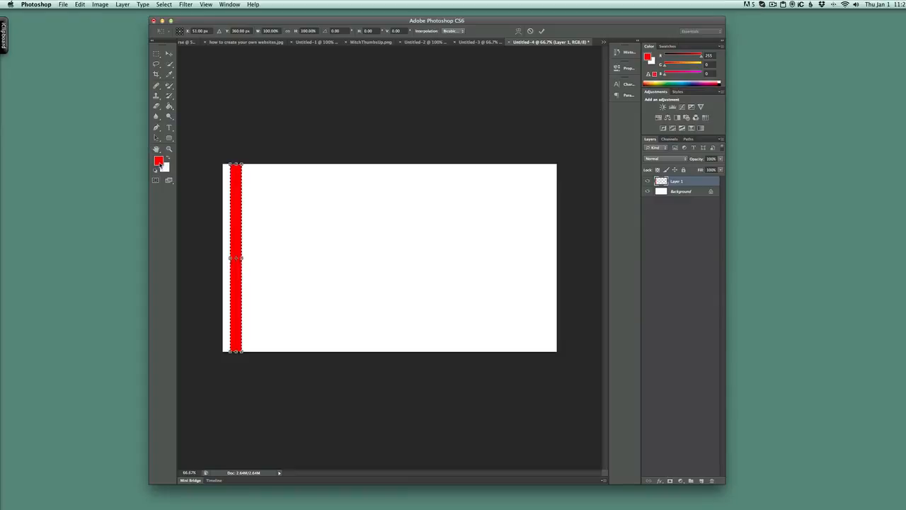
pyautogui.moveTo(235, 180); pyautogui.dragTo(254, 182)
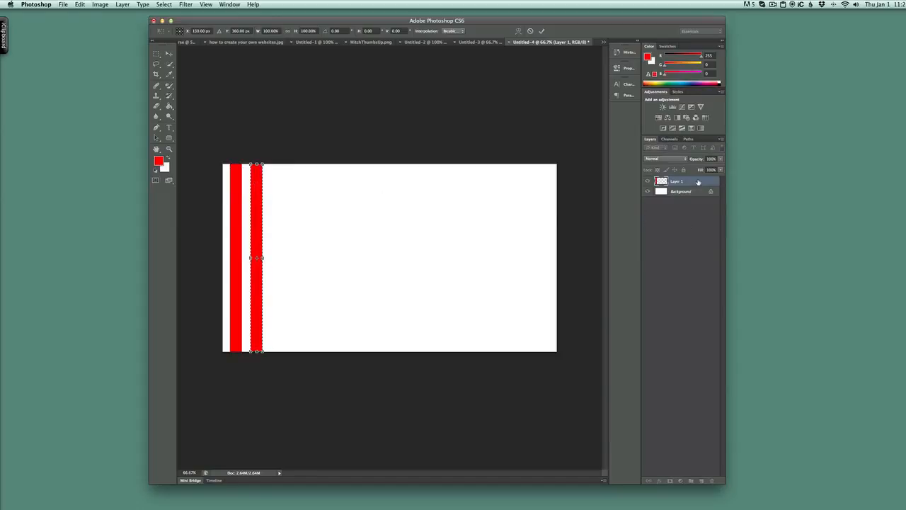
pyautogui.click(169, 54)
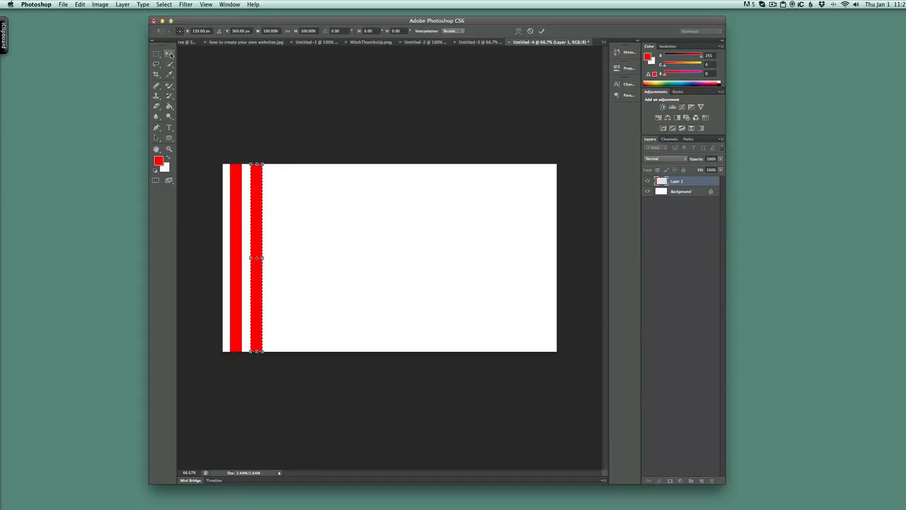
pyautogui.click(570, 174)
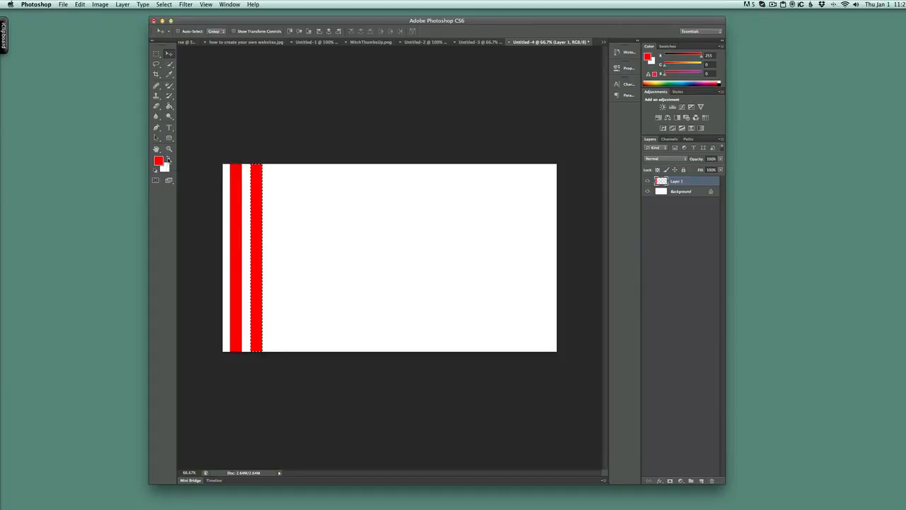
# - Add a third and fourth red stripe with transform copies at about X 214 px and X 298 px
pyautogui.press('super+t')
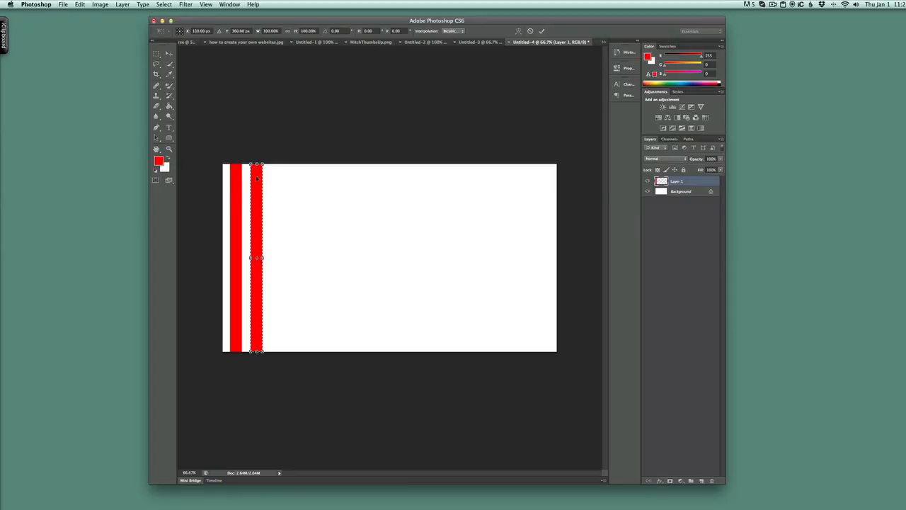
pyautogui.moveTo(257, 178); pyautogui.dragTo(280, 179)
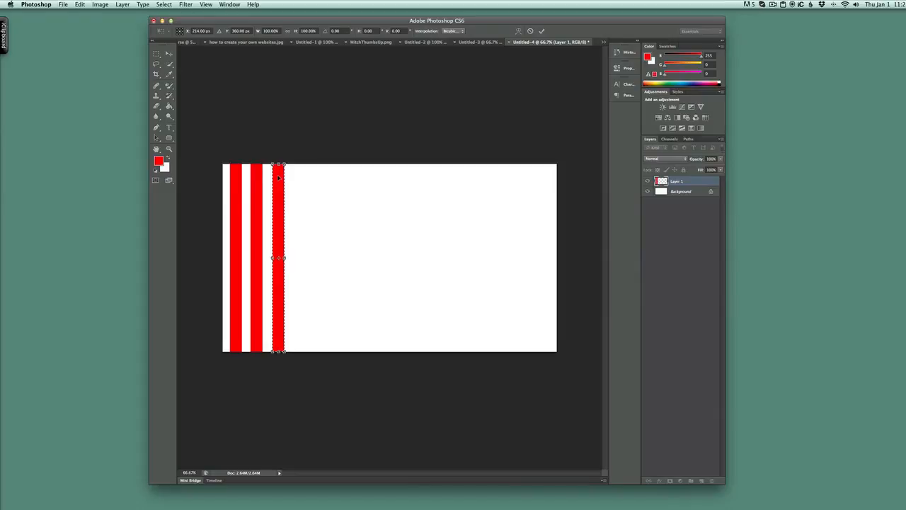
pyautogui.press('Return')
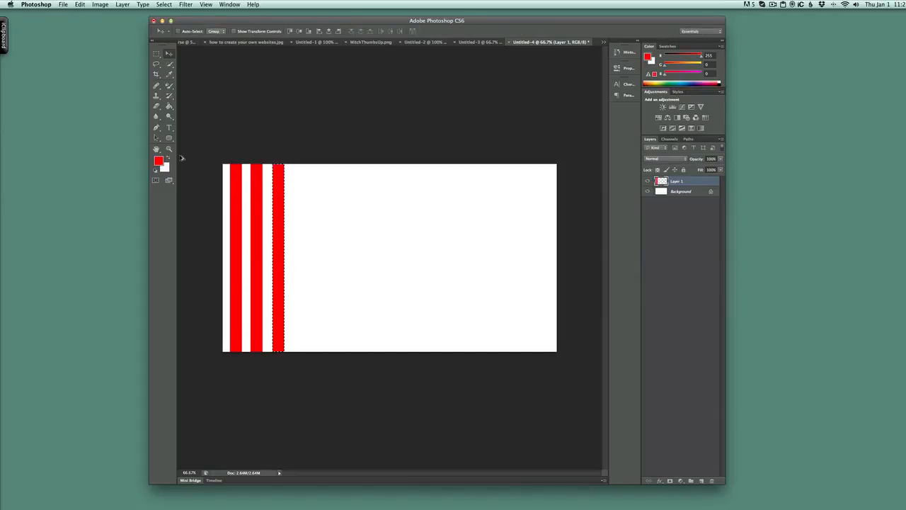
pyautogui.press('super+t')
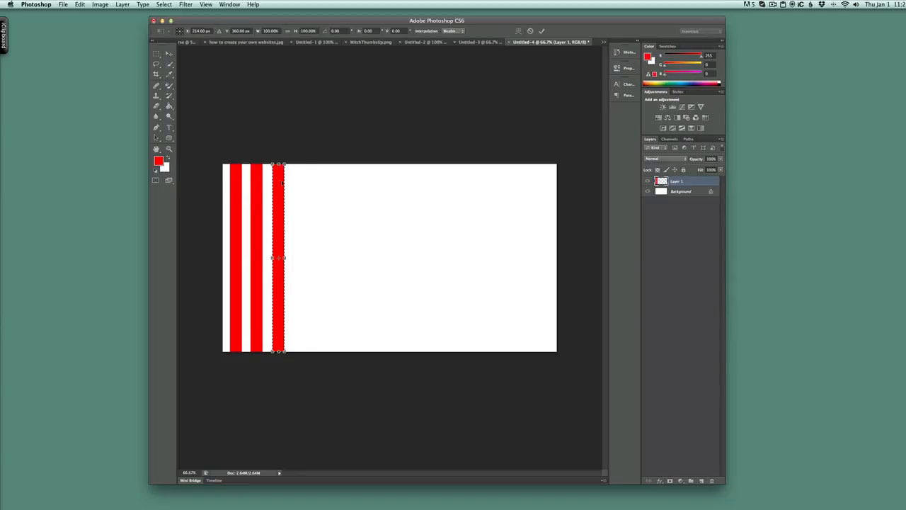
pyautogui.moveTo(282, 182); pyautogui.dragTo(300, 183)
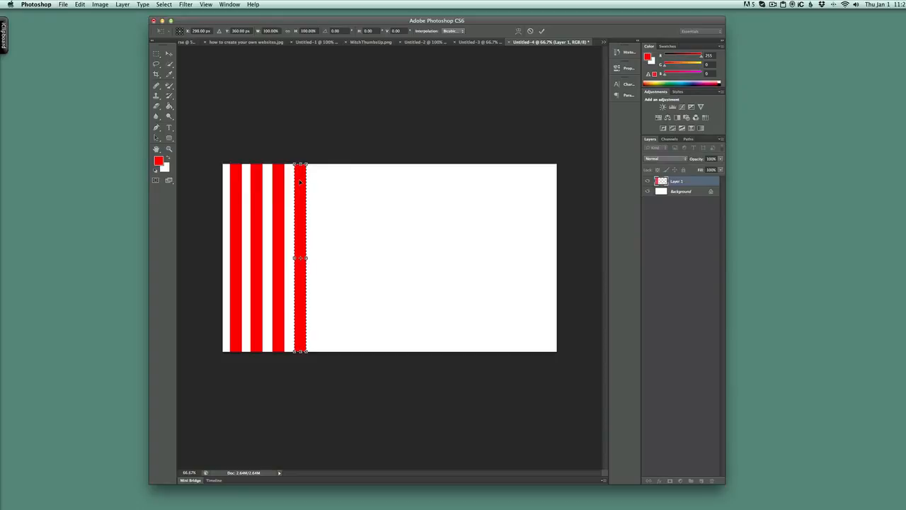
pyautogui.press('Return')
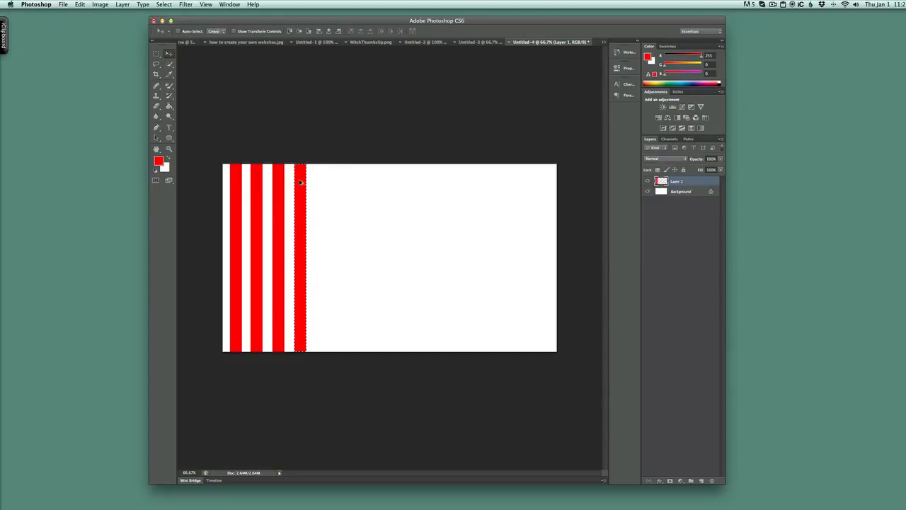
# - Add a fifth red stripe at about X 385 px and a sixth at the same spacing with transform copies
pyautogui.hotkey('ctrl', 'alt', 't')
pyautogui.moveTo(300, 181); pyautogui.dragTo(323, 181)
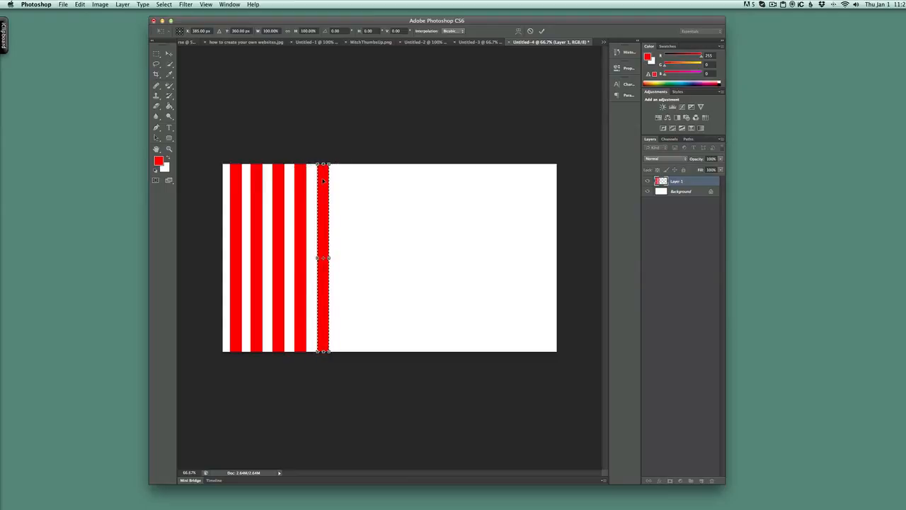
pyautogui.press('Return')
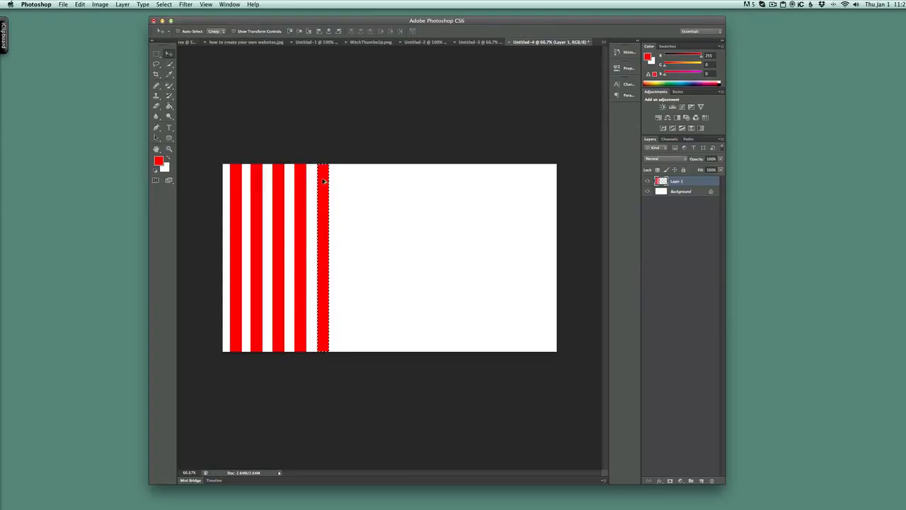
pyautogui.hotkey('ctrl', 'alt', 't')
pyautogui.moveTo(323, 181); pyautogui.dragTo(346, 180)
pyautogui.press('Return')
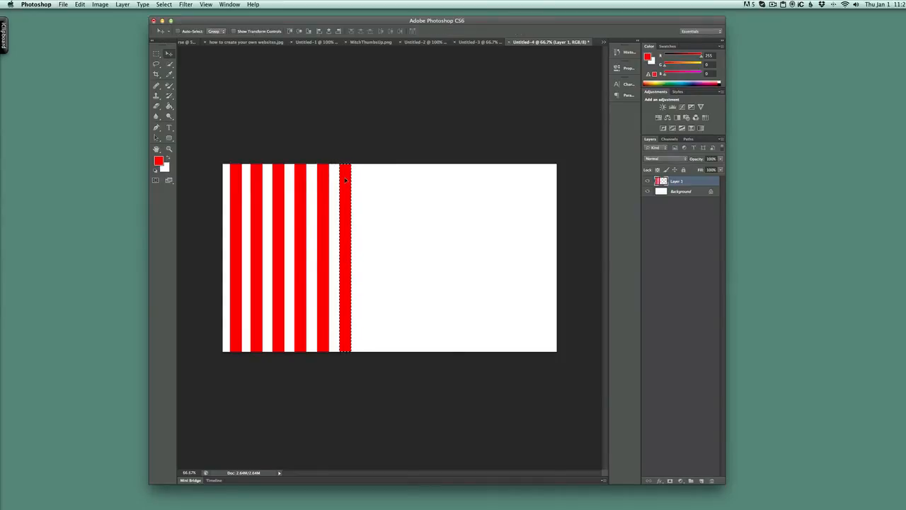
# - Continue the evenly spaced pattern past the middle of the canvas with the seventh, eighth and ninth red stripes
pyautogui.press('super+alt+t')
pyautogui.moveTo(345, 181); pyautogui.dragTo(367, 180)
pyautogui.press('Return')
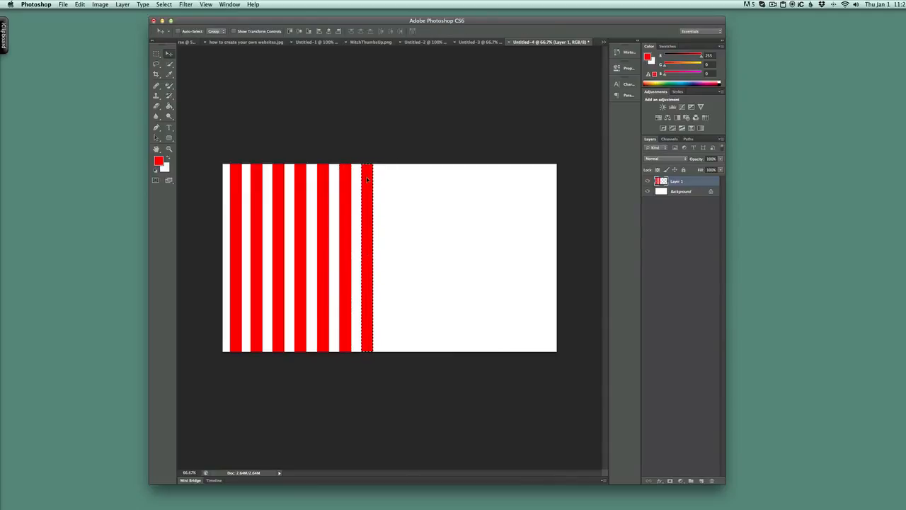
pyautogui.press('super+alt+t')
pyautogui.moveTo(367, 180); pyautogui.dragTo(412, 179)
pyautogui.press('Return')
pyautogui.press('super+alt+t')
pyautogui.press('Return')
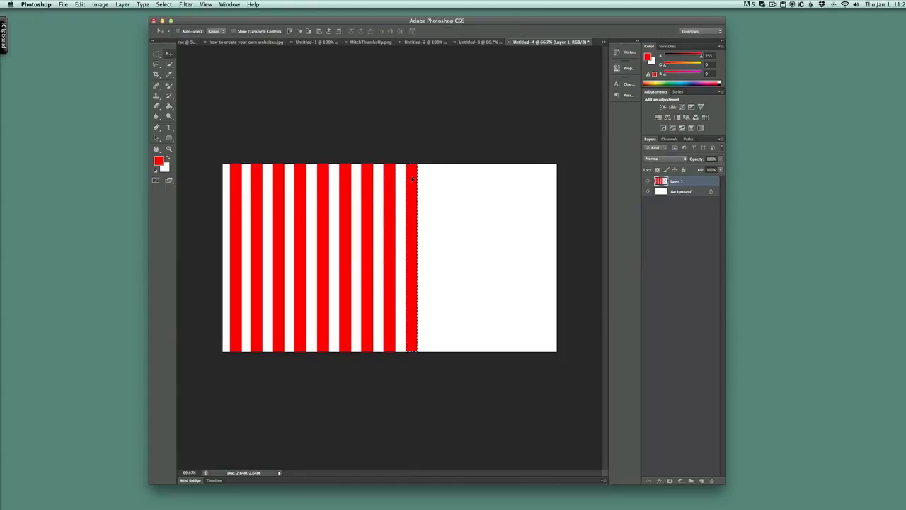
# - Add the tenth, eleventh and twelfth red stripes with transform copies, placing the last two at about X 891 px and X 982 px
pyautogui.press('super+alt+t')
pyautogui.moveTo(413, 178); pyautogui.dragTo(457, 174)
pyautogui.press('Return')
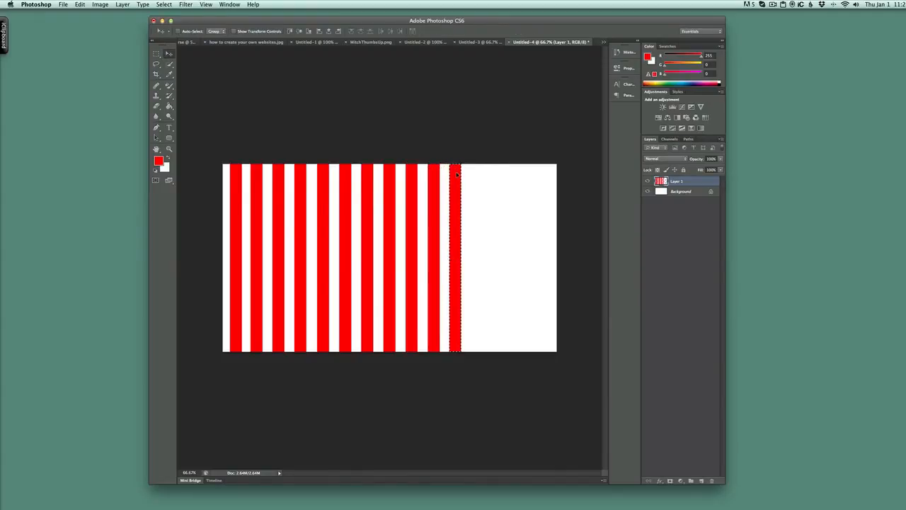
pyautogui.press('super+t')
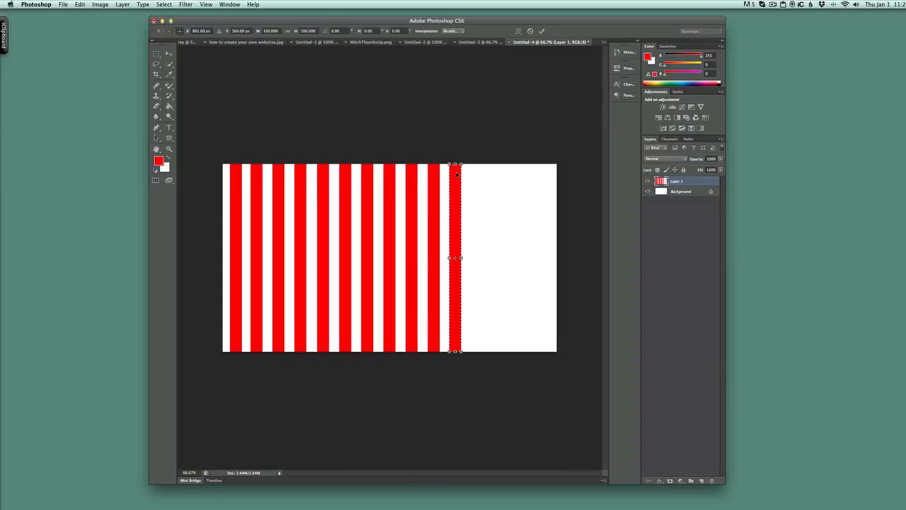
pyautogui.moveTo(456, 174); pyautogui.dragTo(480, 172)
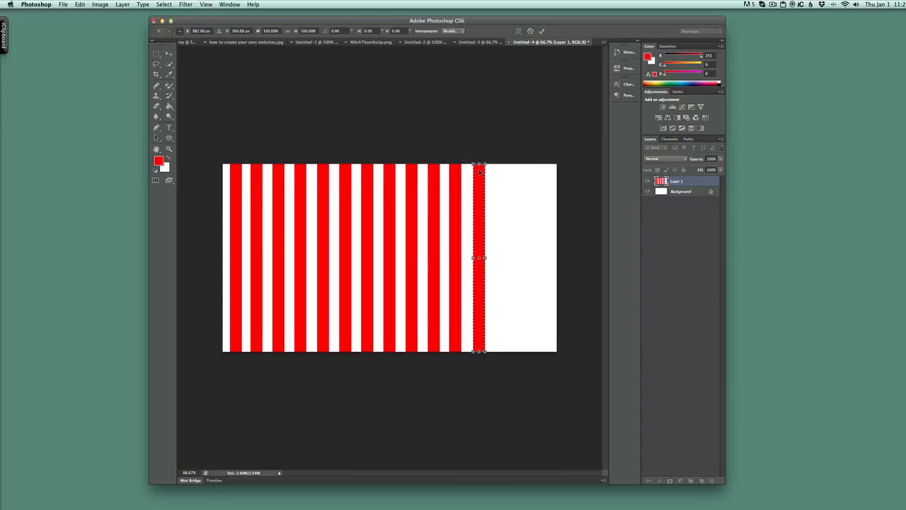
pyautogui.press('Return')
# - Add the thirteenth and fourteenth red stripes with transform copies at about X 1064 px and X 1150 px
pyautogui.press('super+t')
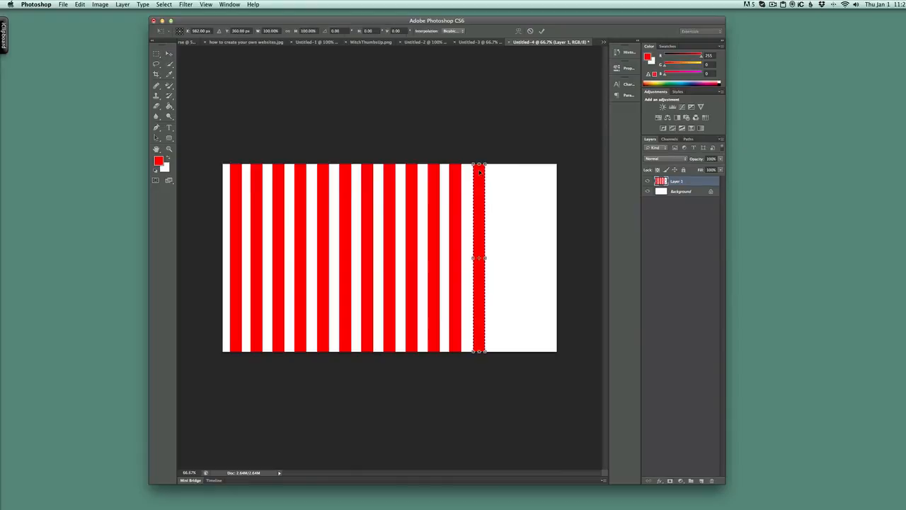
pyautogui.moveTo(480, 170); pyautogui.dragTo(501, 168)
pyautogui.press('Return')
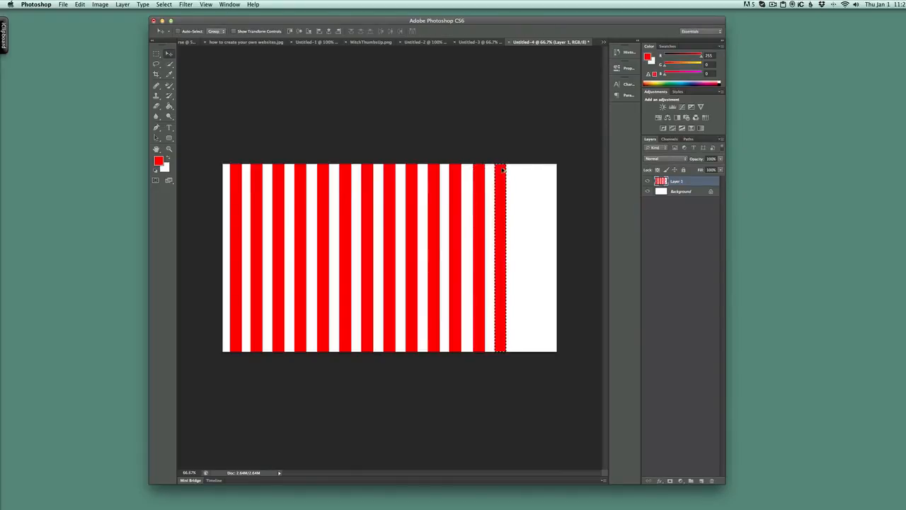
pyautogui.press('alt+super+t')
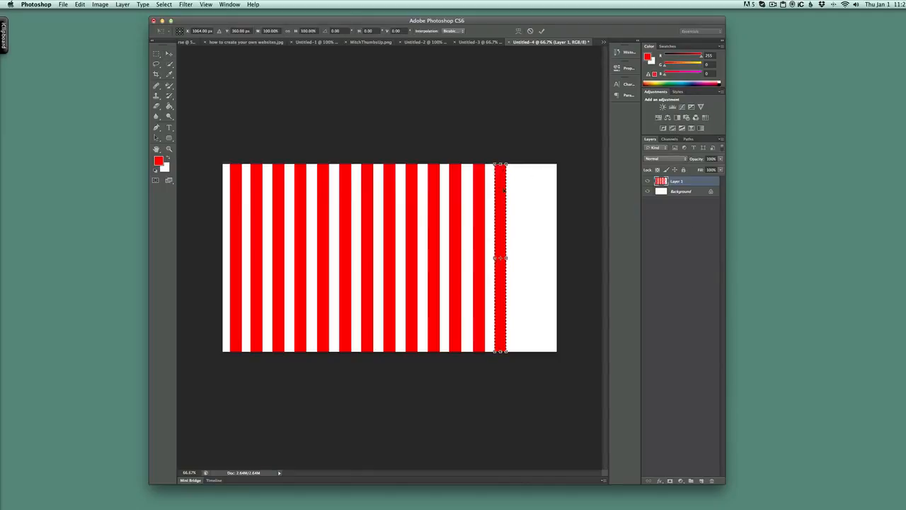
pyautogui.moveTo(501, 181); pyautogui.dragTo(523, 181)
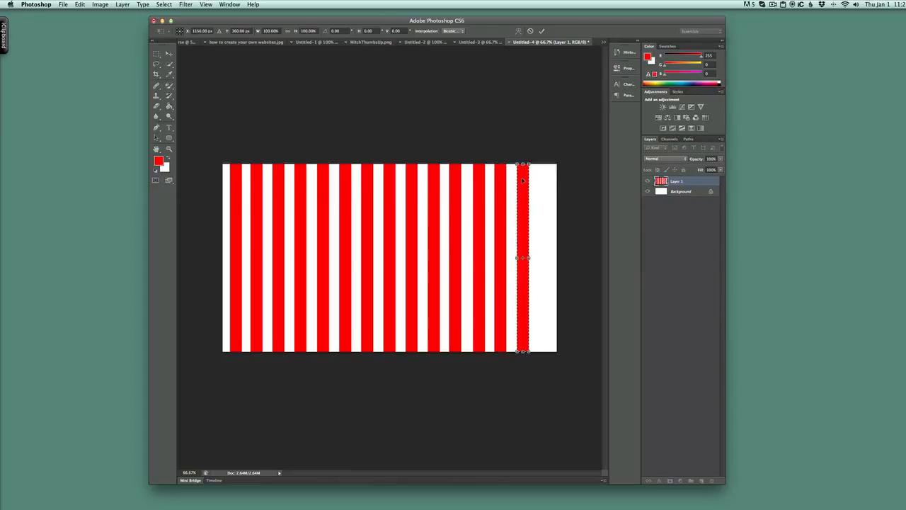
pyautogui.press('Return')
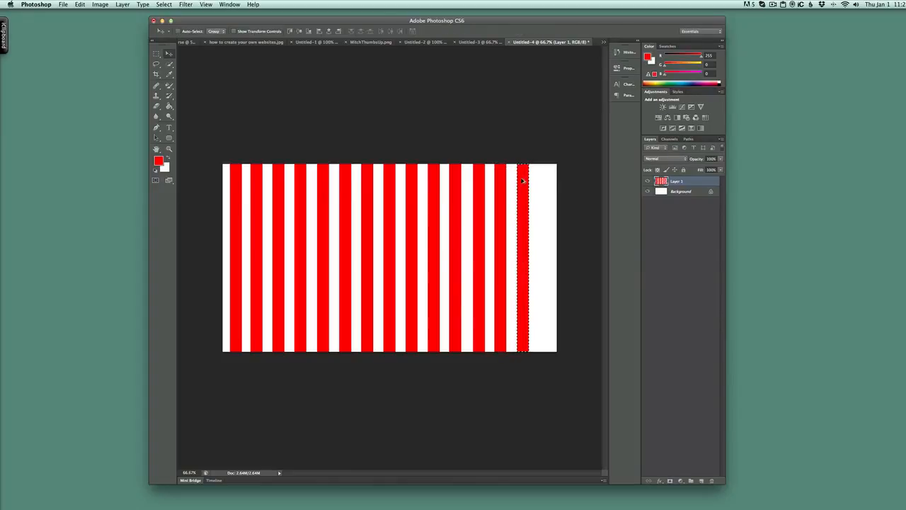
# - Add the fifteenth red stripe with a transform copy at about X 1228 px, and create an empty layer above, leaving Layer 1 active
pyautogui.press('super+t')
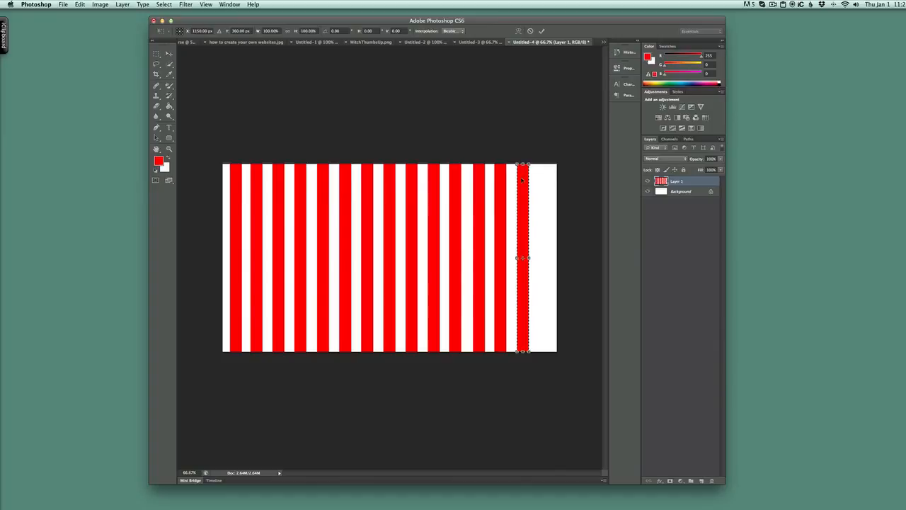
pyautogui.moveTo(542, 179); pyautogui.dragTo(542, 179)
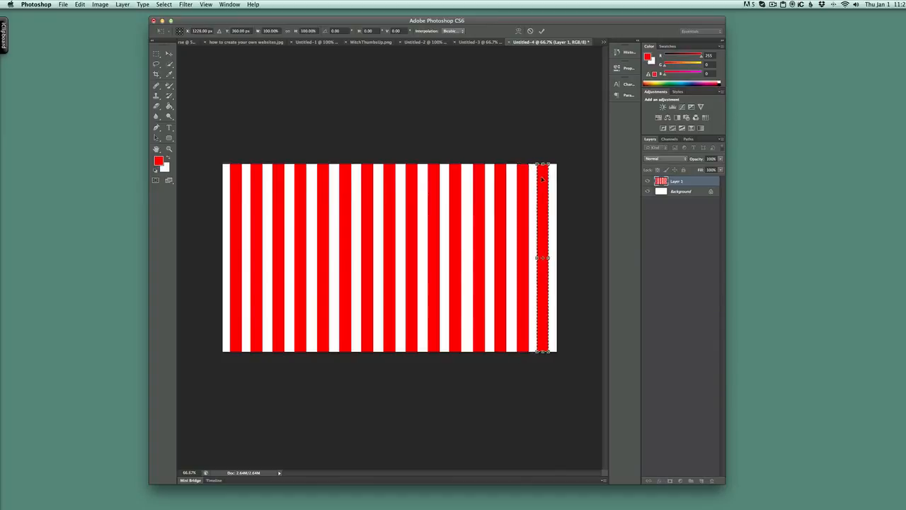
pyautogui.press('Return')
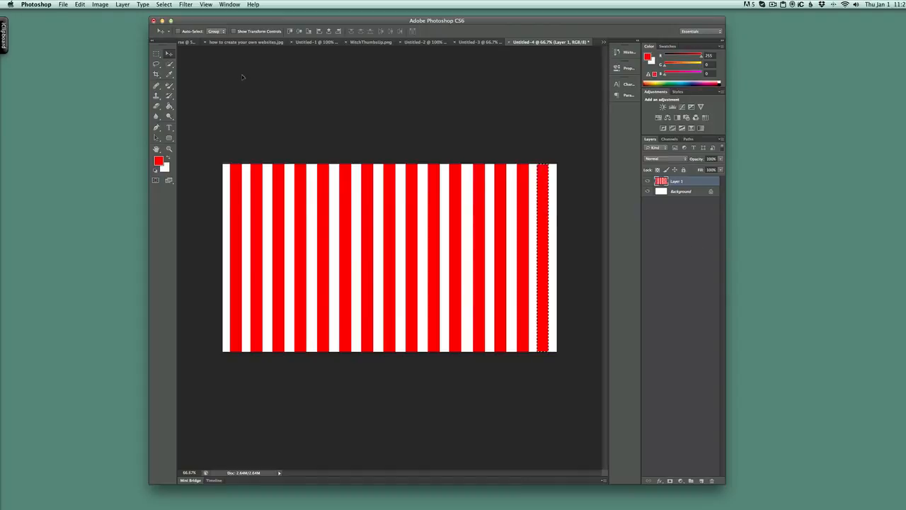
pyautogui.click(701, 481)
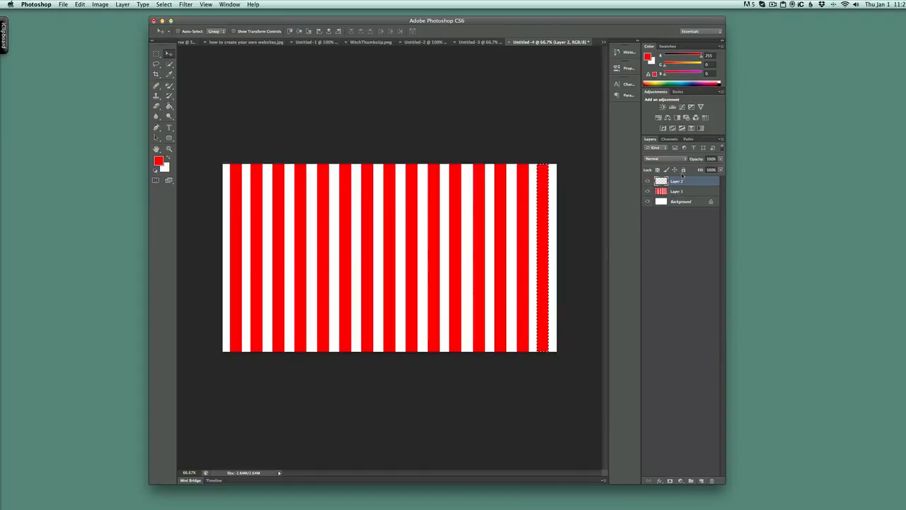
pyautogui.click(694, 191)
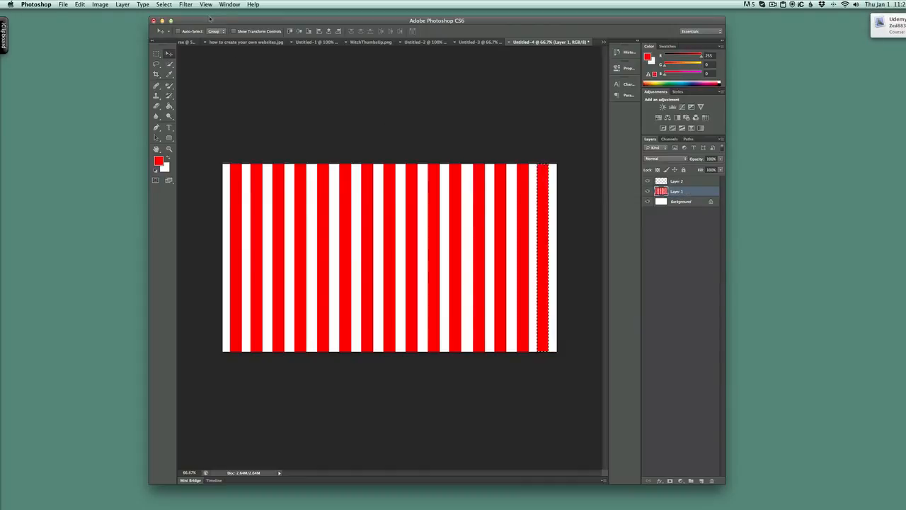
# - Try to bend the stripes into rays with the Polar Coordinates filter set to Rectangular to Polar
pyautogui.click(164, 4)
pyautogui.moveTo(186, 4)
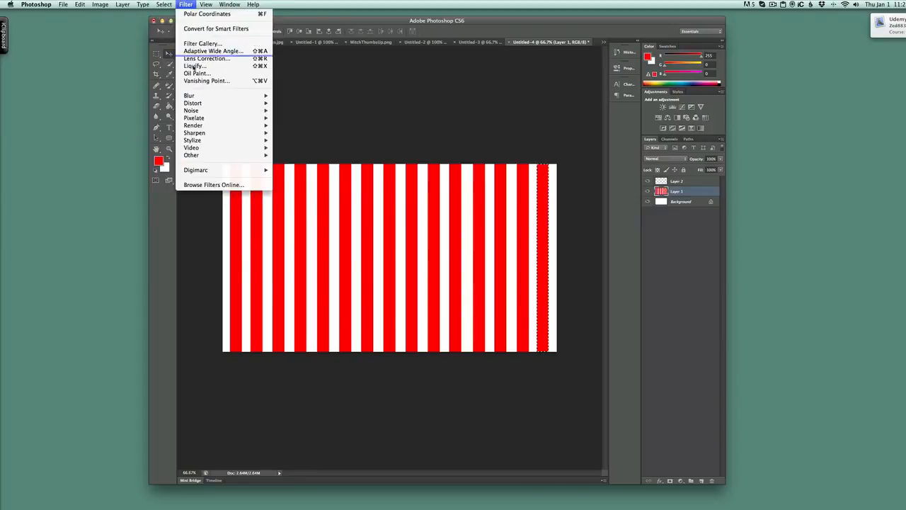
pyautogui.moveTo(200, 113)
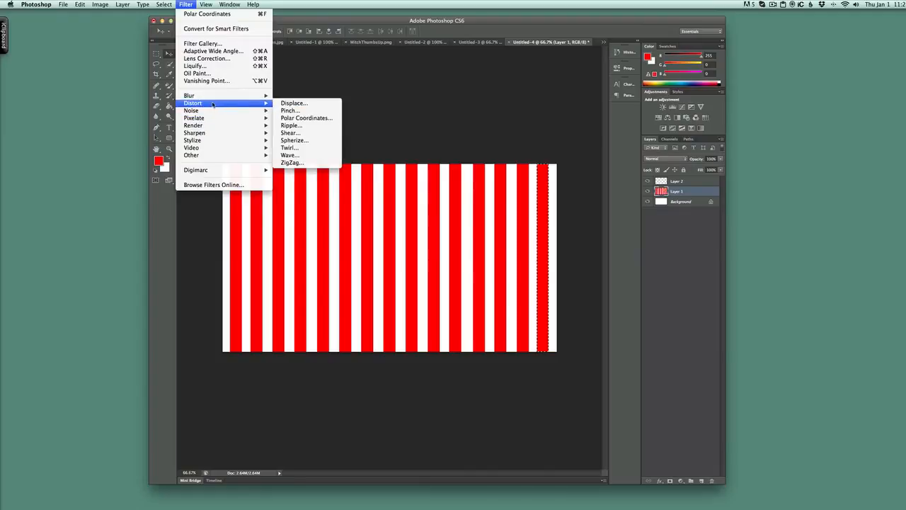
pyautogui.click(316, 119)
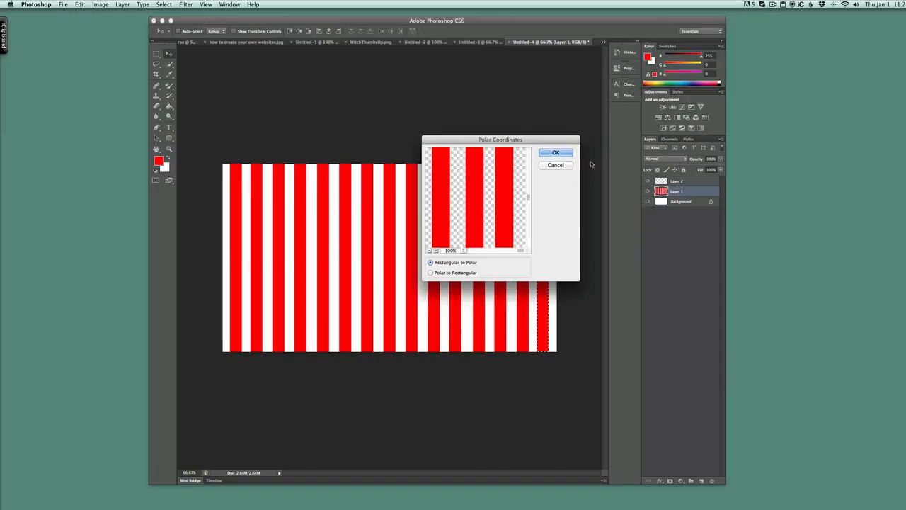
pyautogui.click(556, 153)
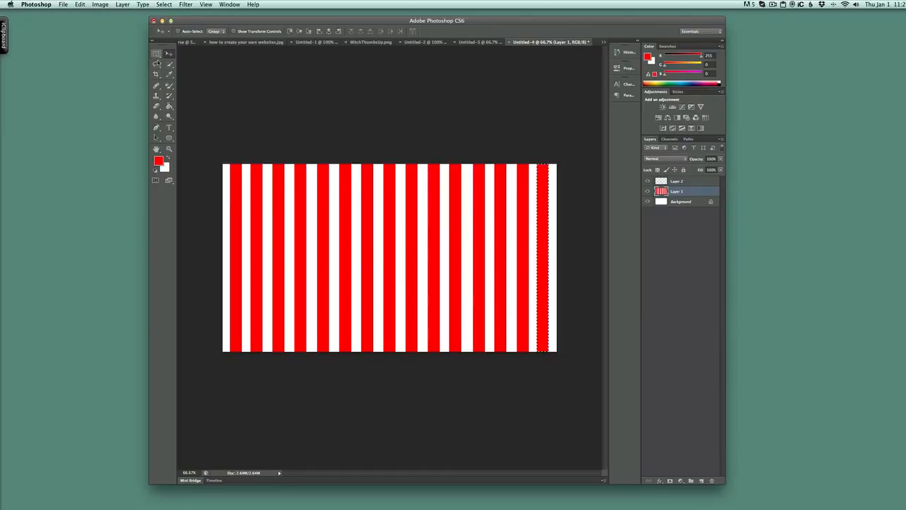
# - Replace the single-stripe selection with a rectangular marquee selection covering the entire canvas
pyautogui.click(157, 63)
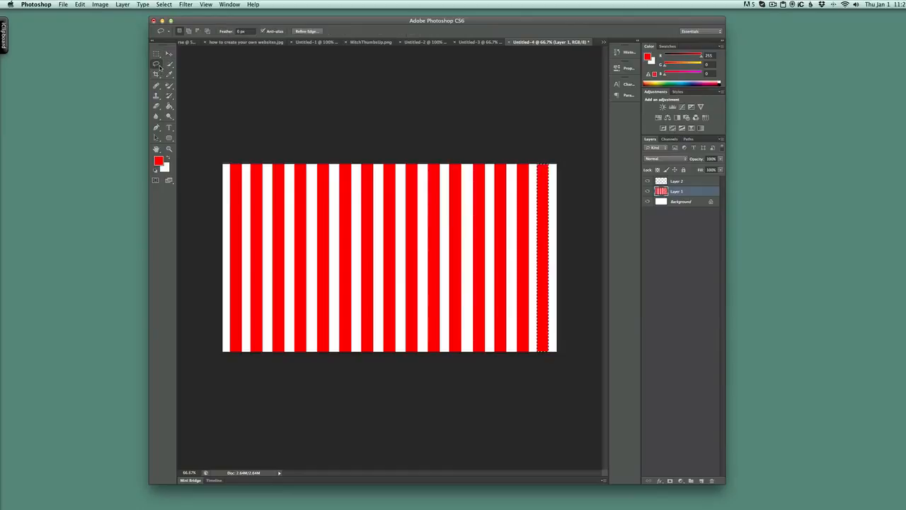
pyautogui.click(156, 55)
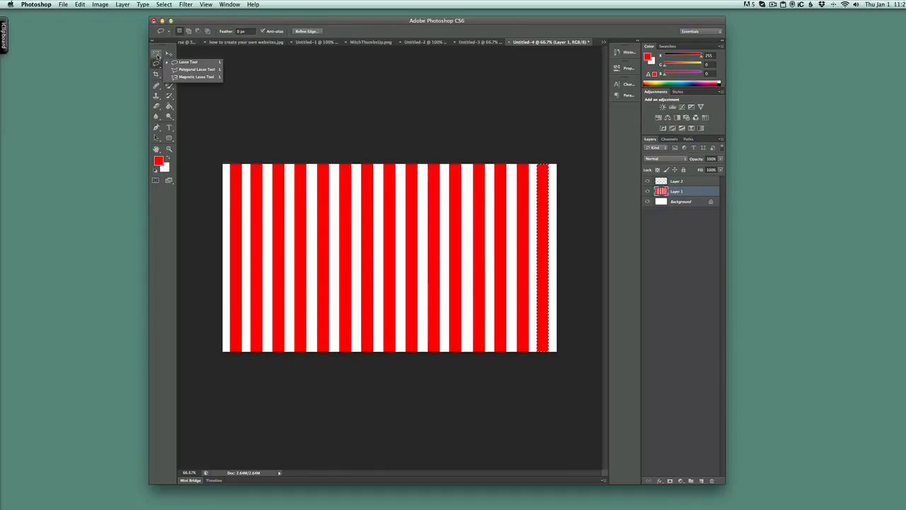
pyautogui.click(157, 56)
pyautogui.click(214, 54)
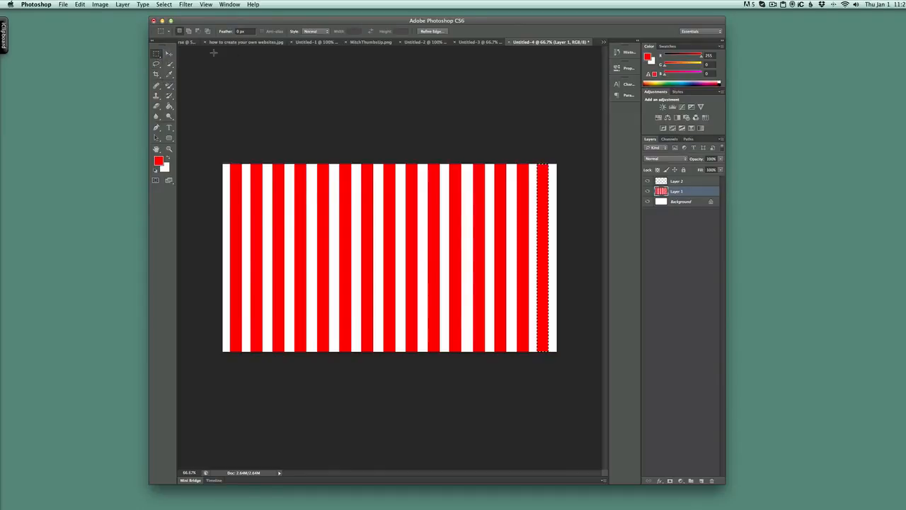
pyautogui.moveTo(220, 164); pyautogui.dragTo(579, 362)
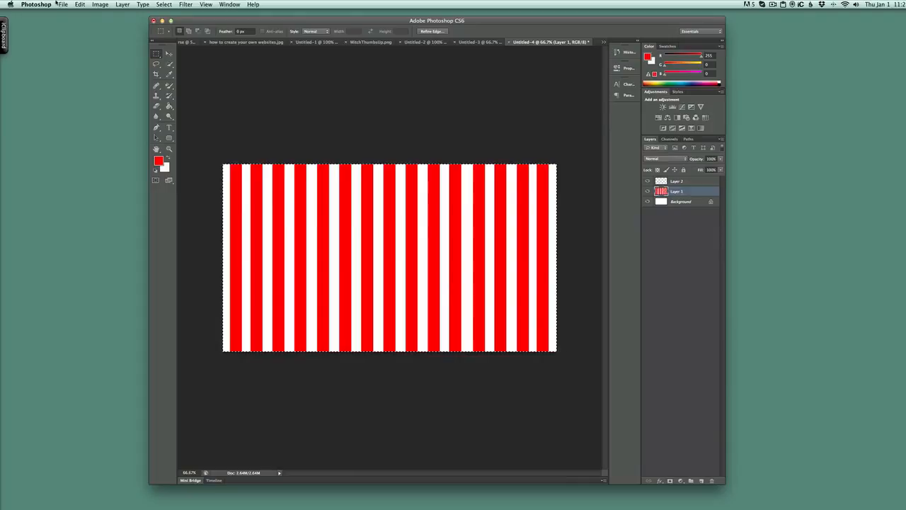
# - Distort the selected stripes on Layer 1 into a sunburst using Polar Coordinates, Rectangular to Polar
pyautogui.click(188, 5)
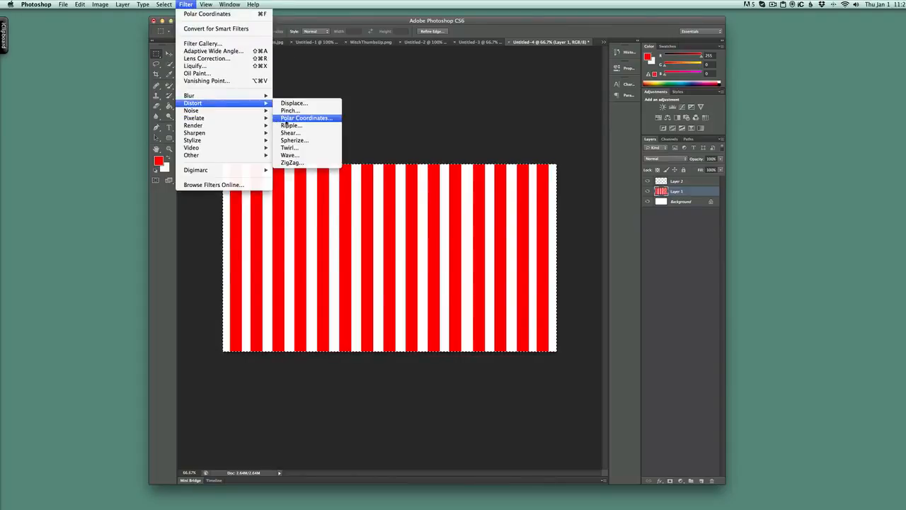
pyautogui.click(294, 119)
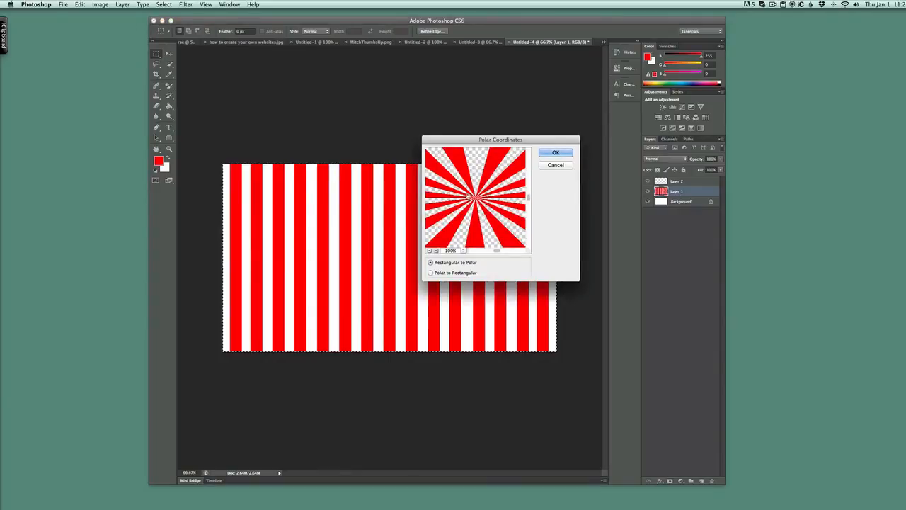
pyautogui.click(555, 152)
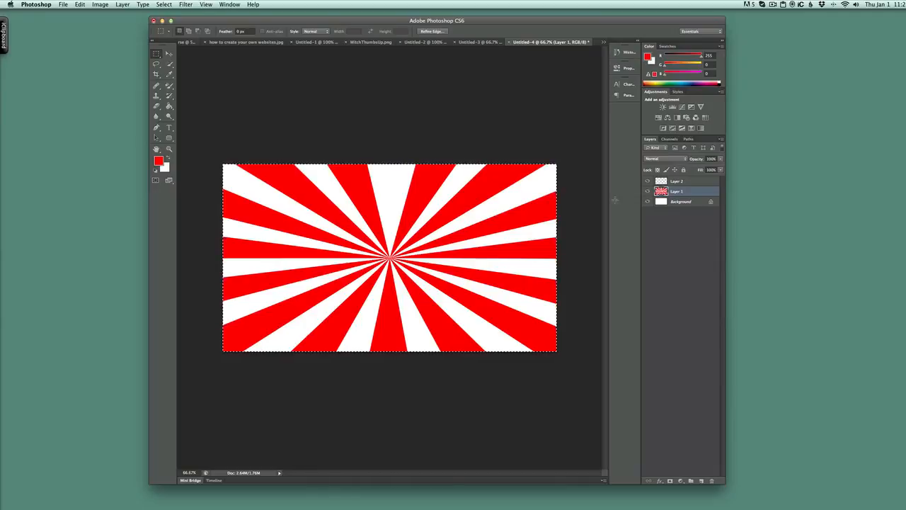
# - Duplicate the Background layer within the same document and hide both the original and the copy
pyautogui.click(690, 204)
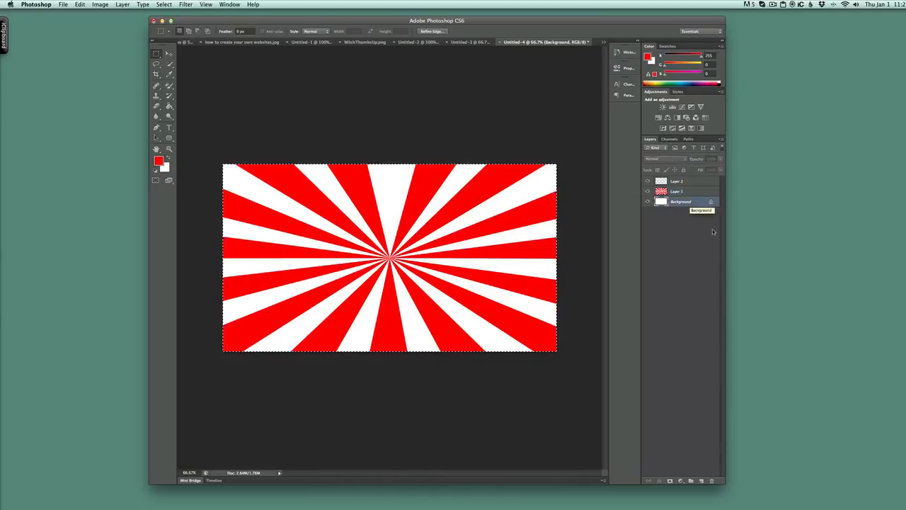
pyautogui.rightClick(684, 202)
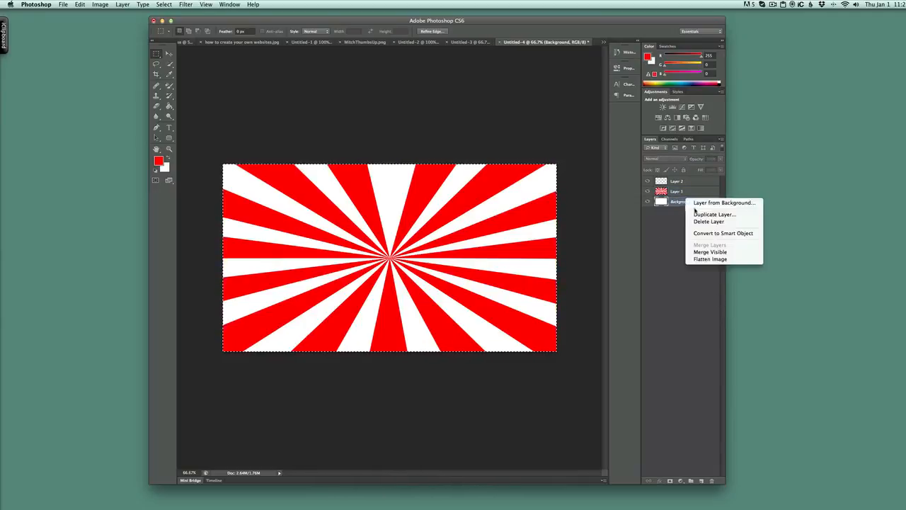
pyautogui.click(714, 214)
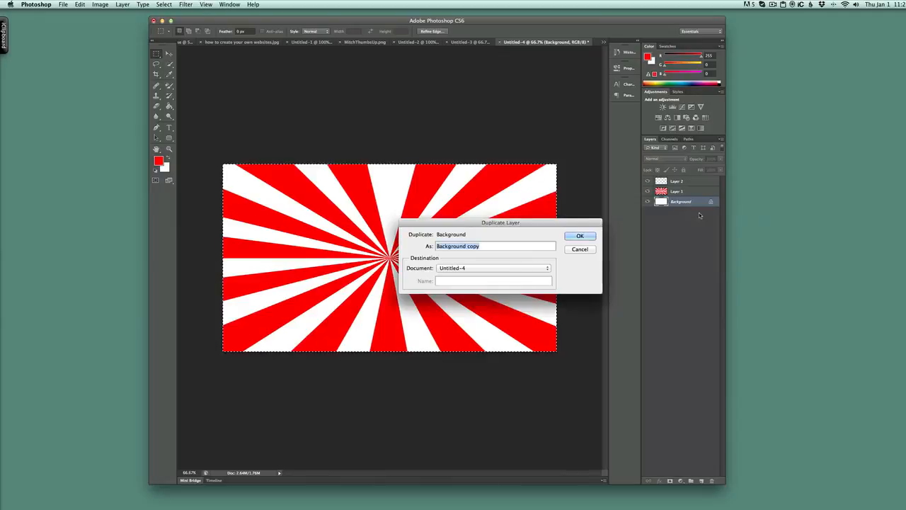
pyautogui.click(591, 235)
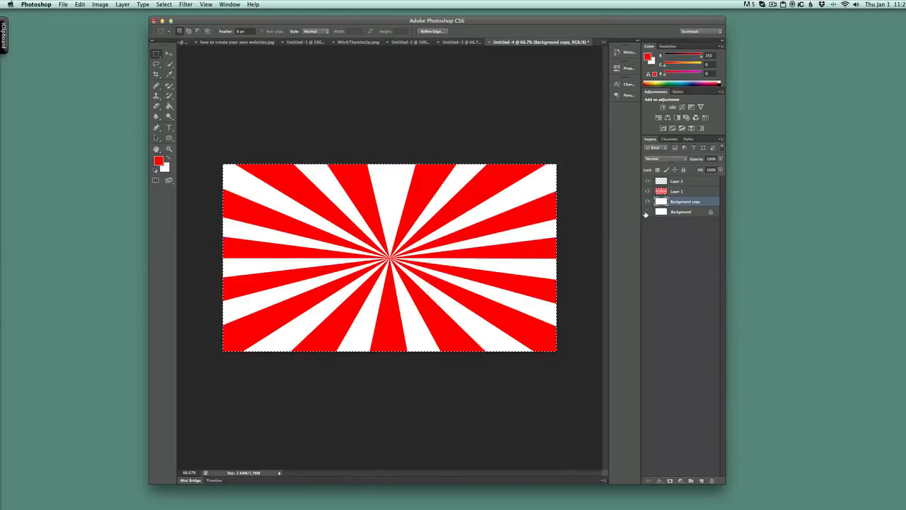
pyautogui.click(646, 212)
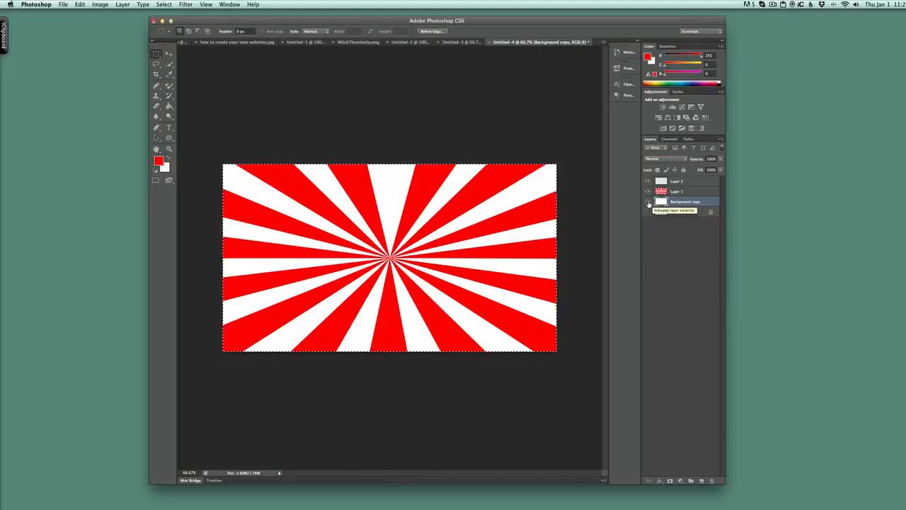
pyautogui.click(647, 202)
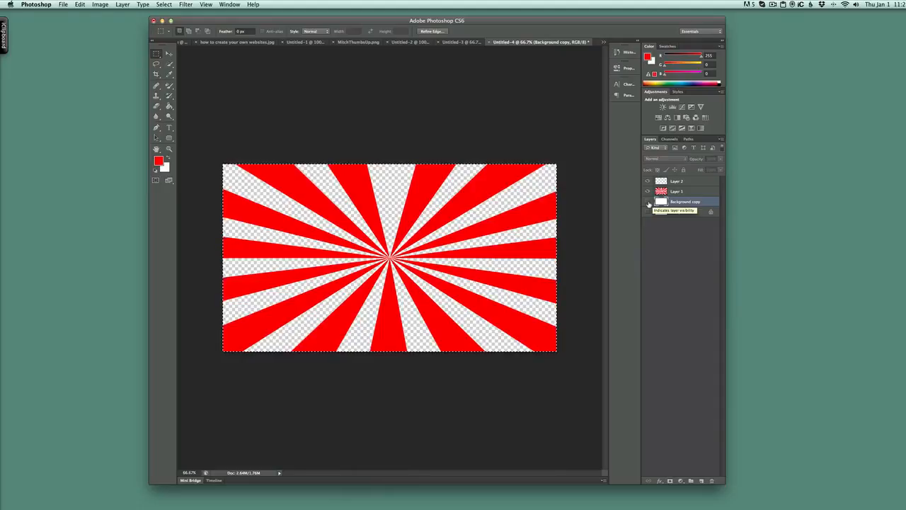
# - Add a new layer directly beneath the red rays and fill it with bright green 33ff00
pyautogui.click(701, 481)
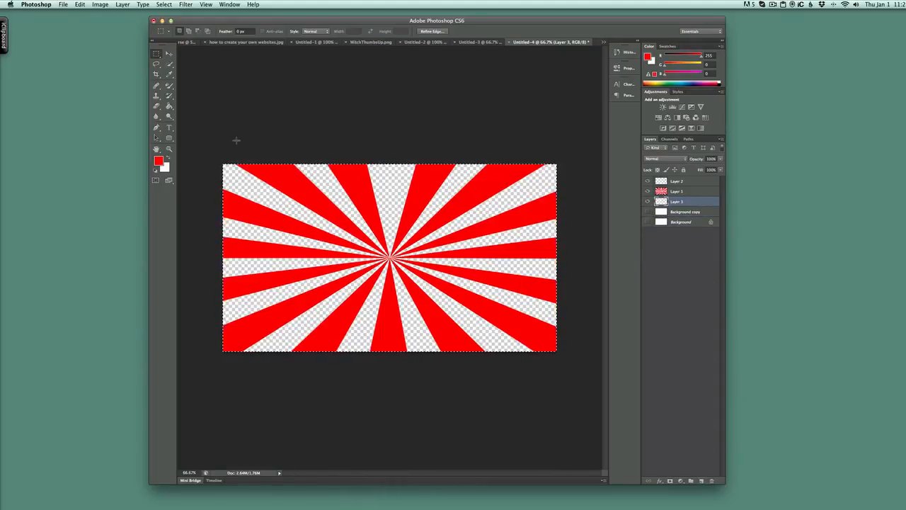
pyautogui.click(159, 160)
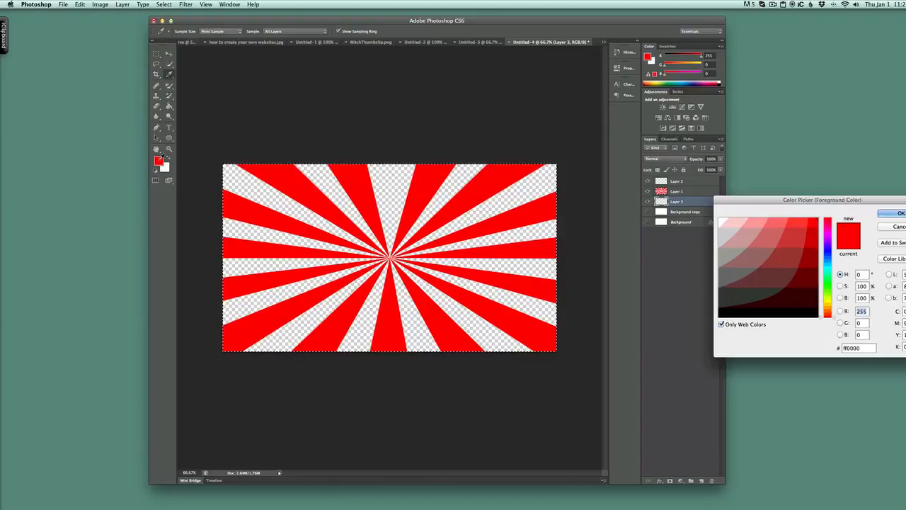
pyautogui.click(826, 288)
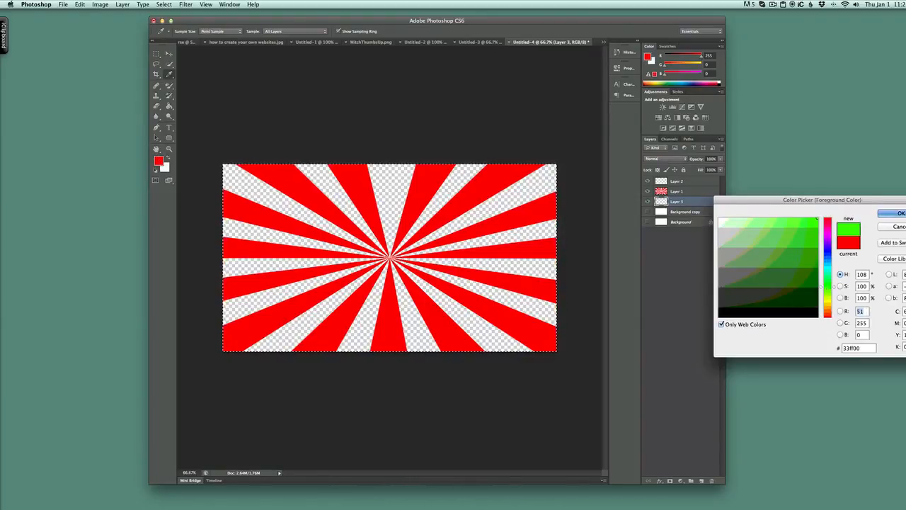
pyautogui.press('Return')
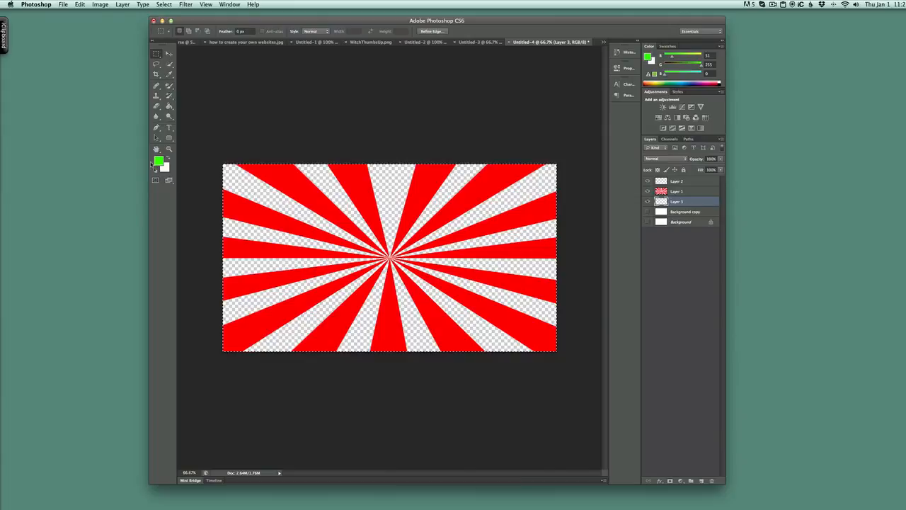
pyautogui.click(170, 106)
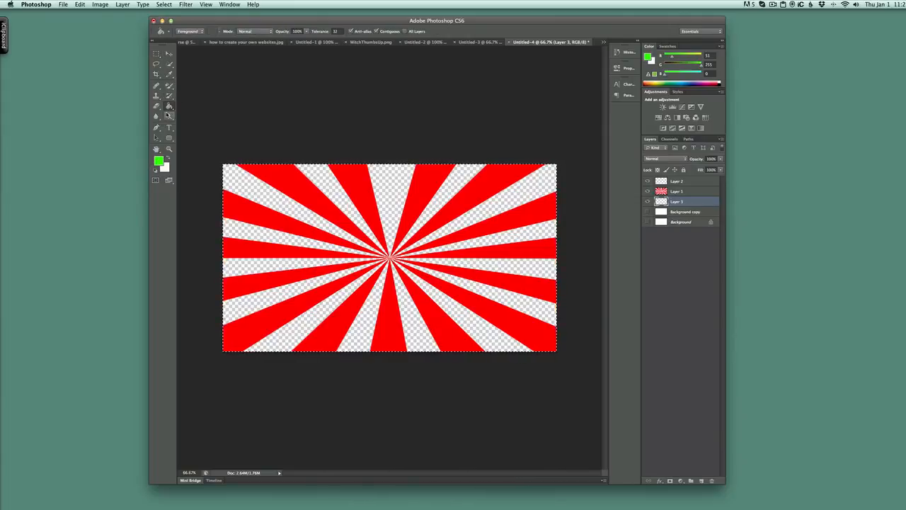
pyautogui.click(289, 210)
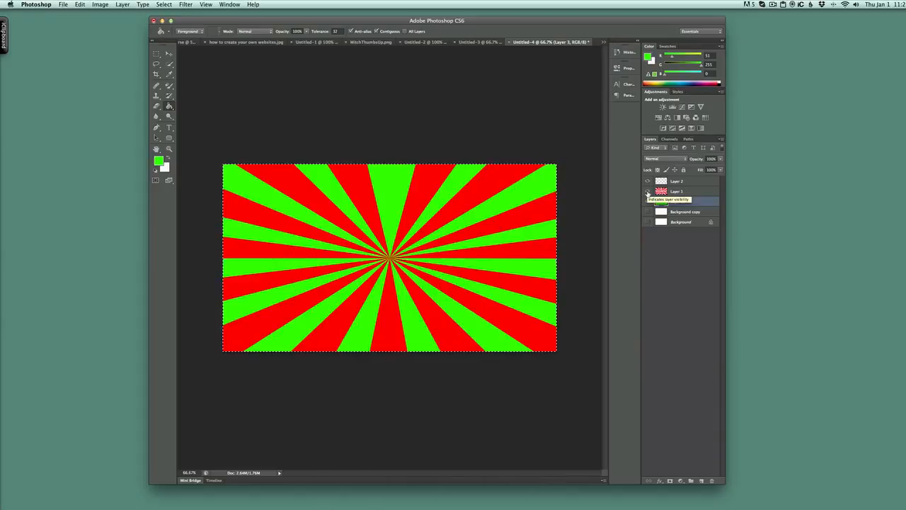
# - Give the rays on Layer 1 a yellow ffff00 Color Overlay and a Stroke outline
pyautogui.click(692, 191)
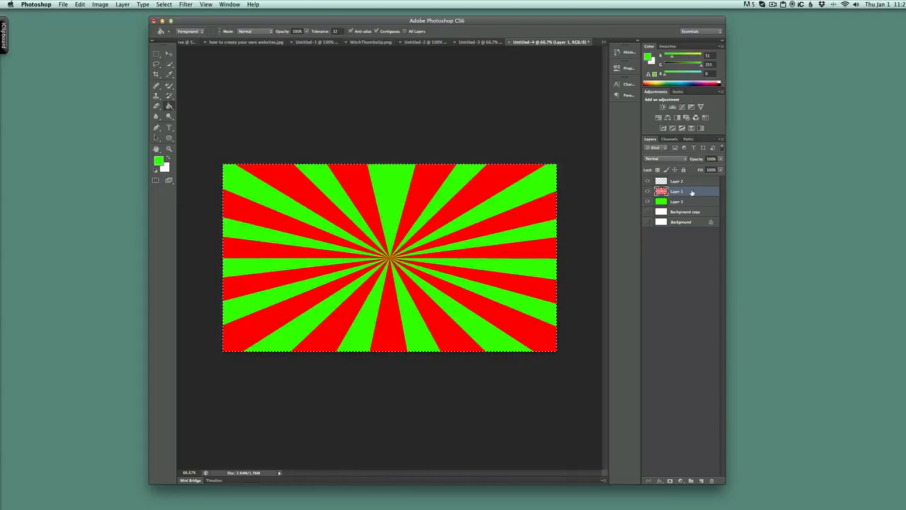
pyautogui.rightClick(692, 193)
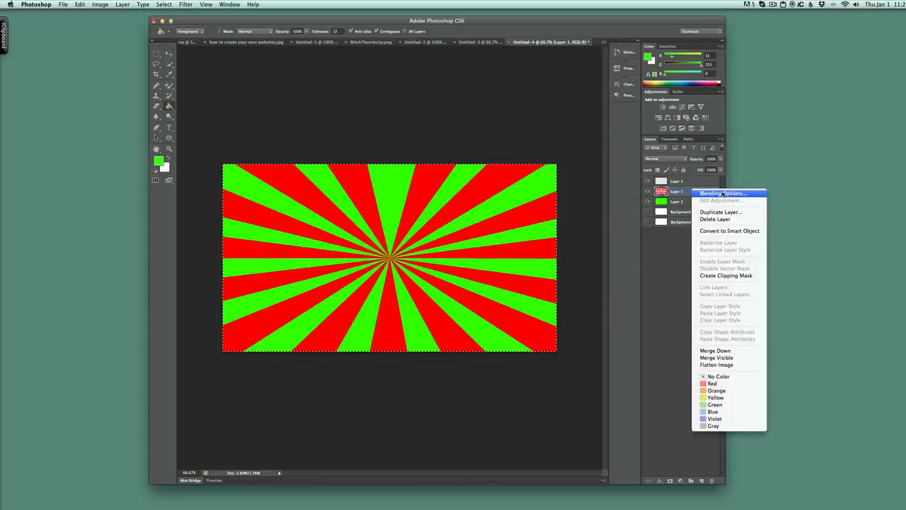
pyautogui.click(723, 193)
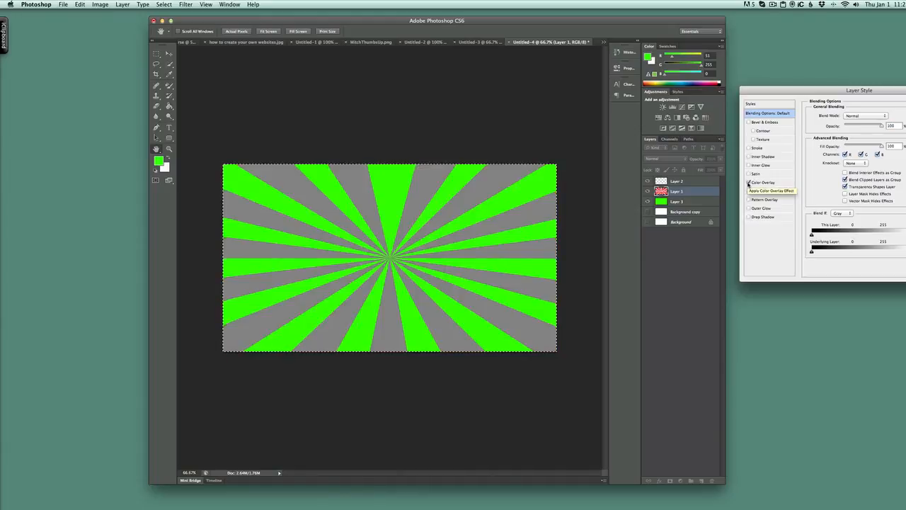
pyautogui.click(748, 183)
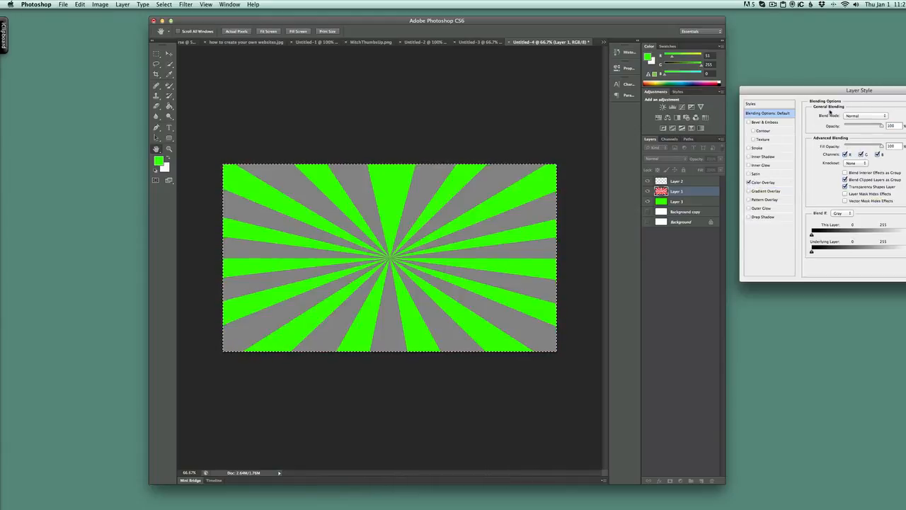
pyautogui.click(779, 184)
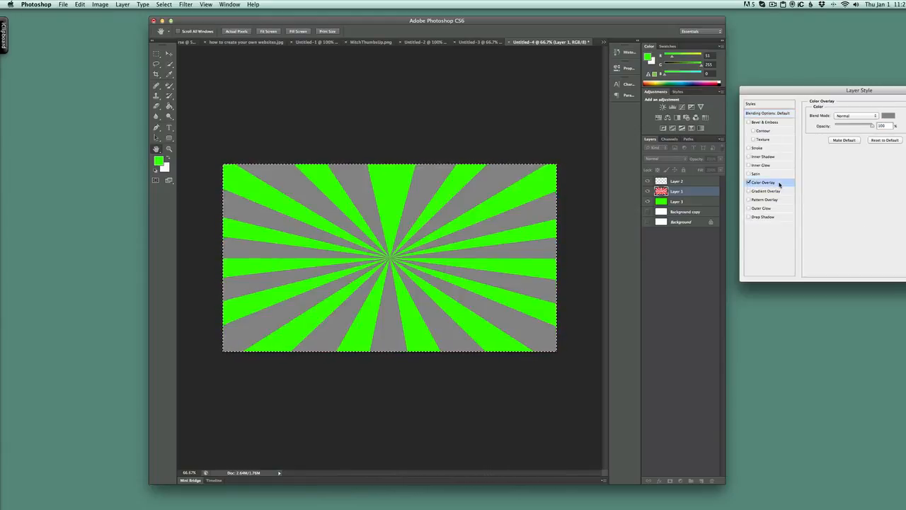
pyautogui.click(888, 115)
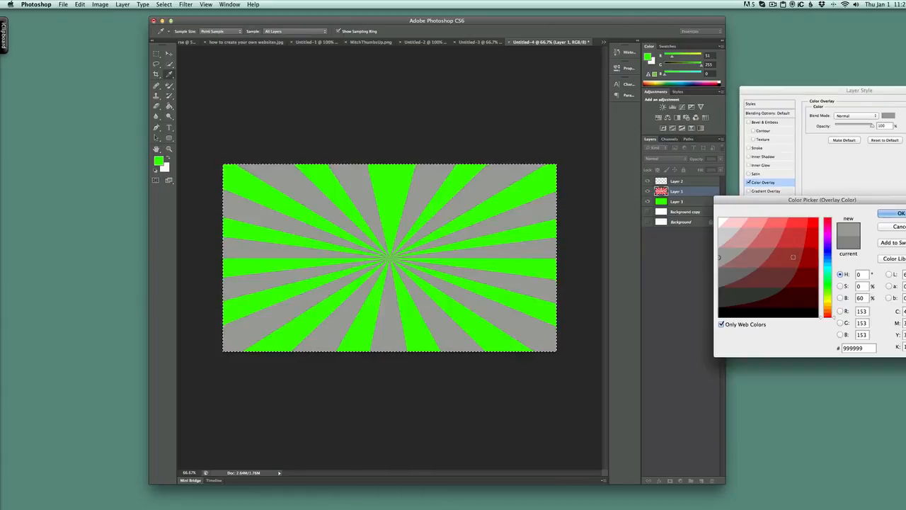
pyautogui.click(830, 303)
pyautogui.click(811, 225)
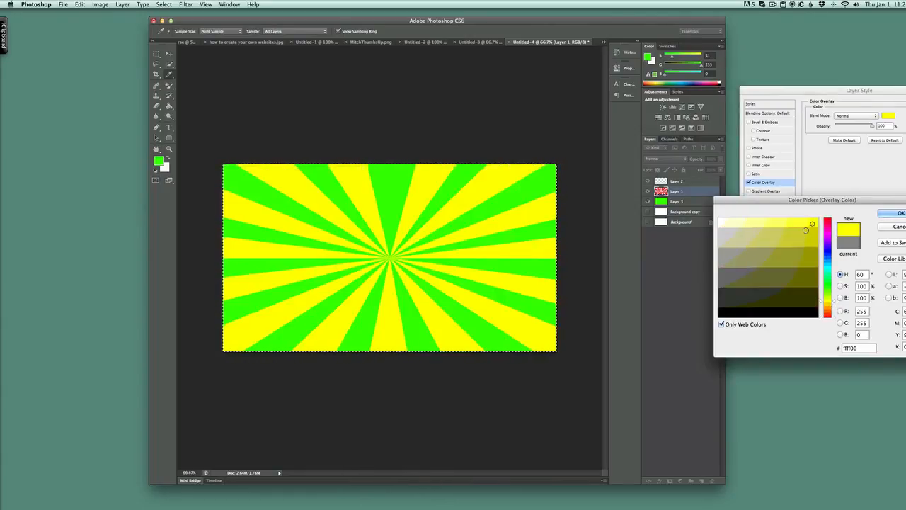
pyautogui.click(893, 213)
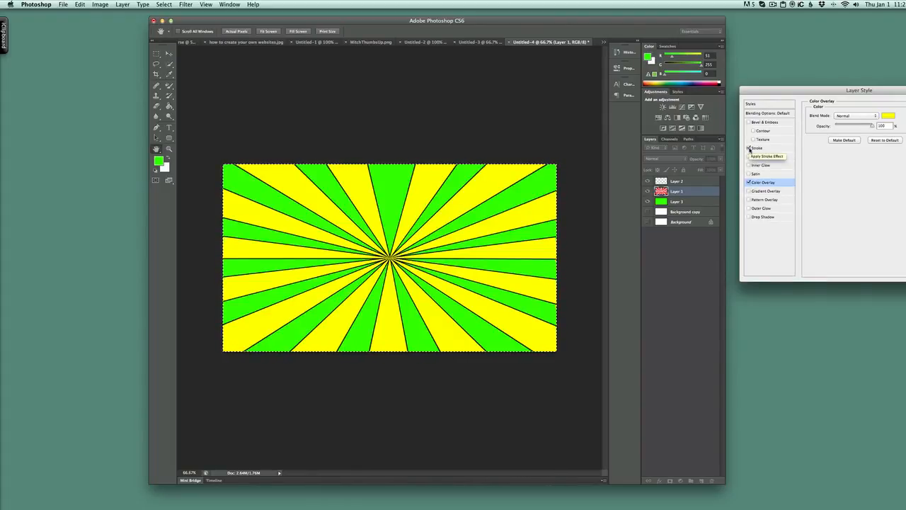
pyautogui.click(749, 147)
pyautogui.press('Return')
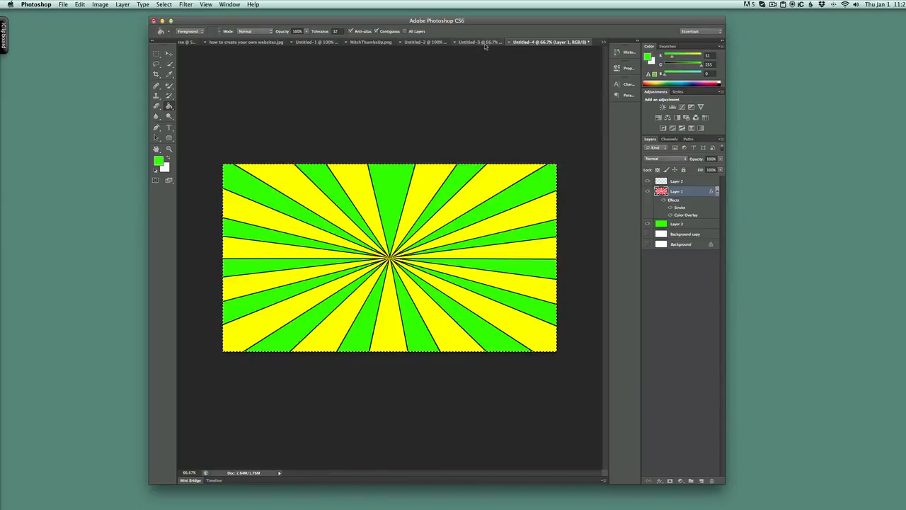
# - Copy the thumbs-up man cutout from its PNG document into the sunburst document, placing him at the canvas's lower left
pyautogui.click(365, 43)
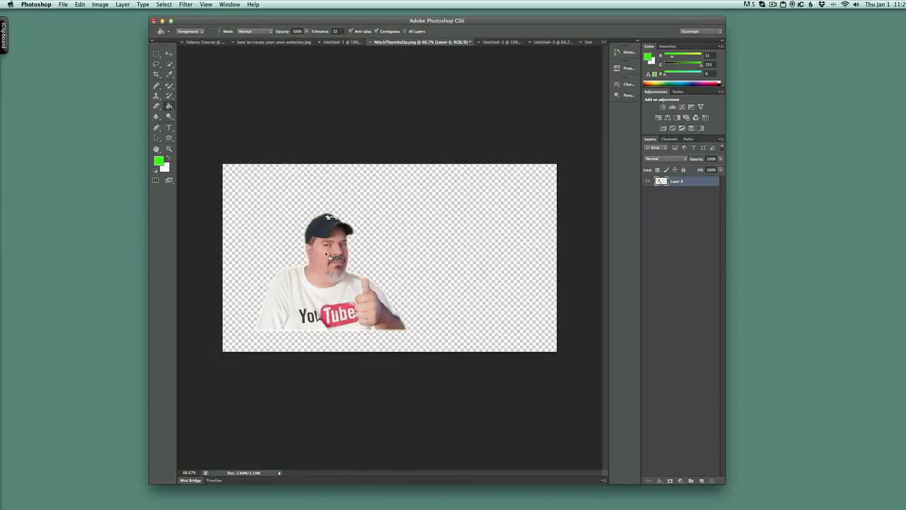
pyautogui.click(169, 53)
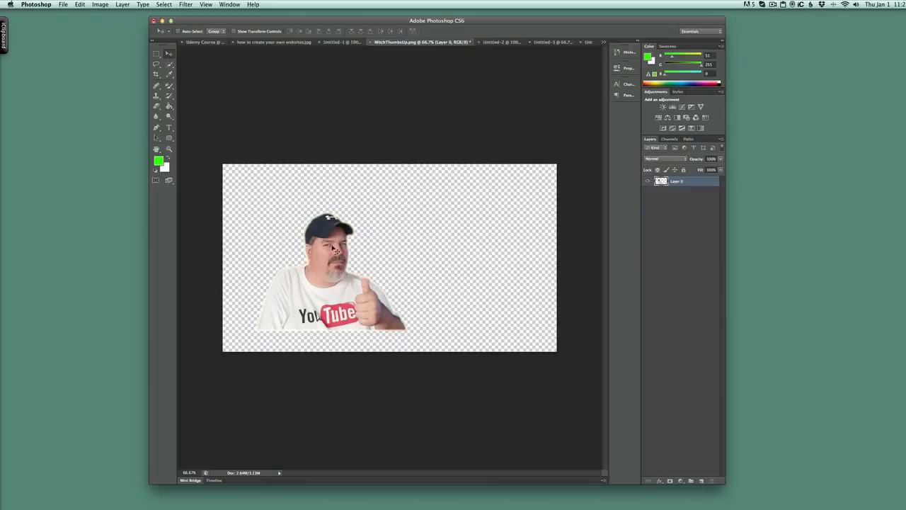
pyautogui.moveTo(334, 248); pyautogui.dragTo(321, 269)
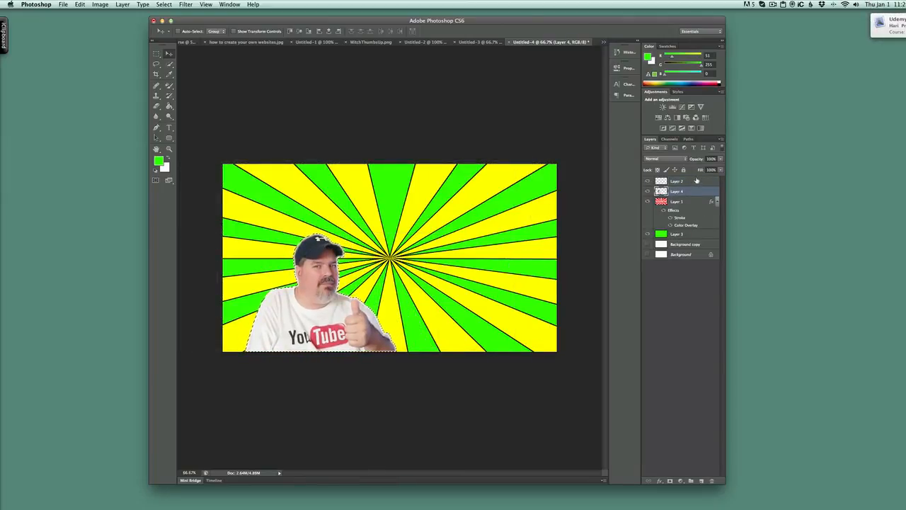
# - Add the horizontal text "Youtube Secrets" above the man, using Layer 2 at the top of the layer stack
pyautogui.click(696, 181)
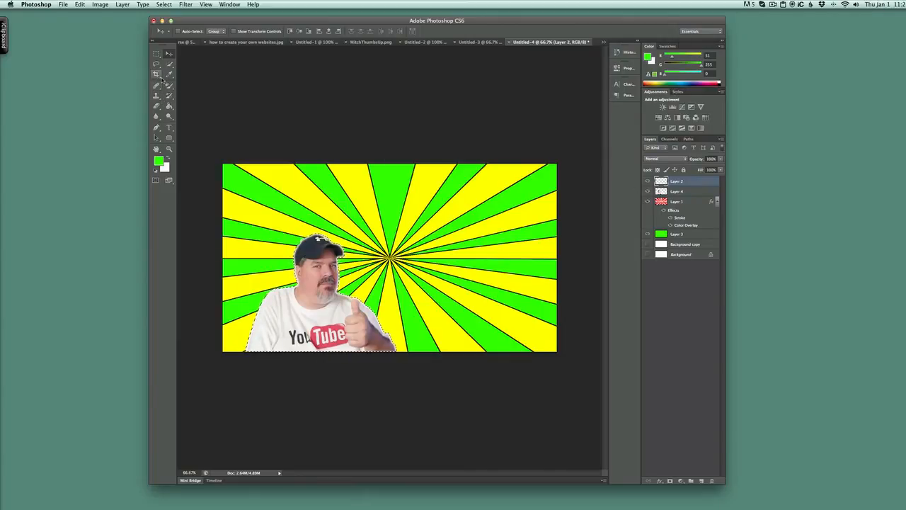
pyautogui.click(169, 127)
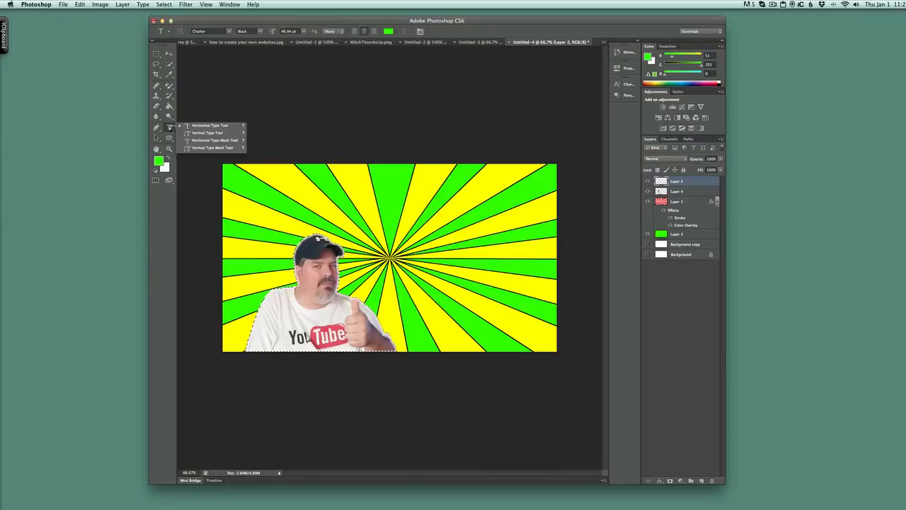
pyautogui.click(213, 125)
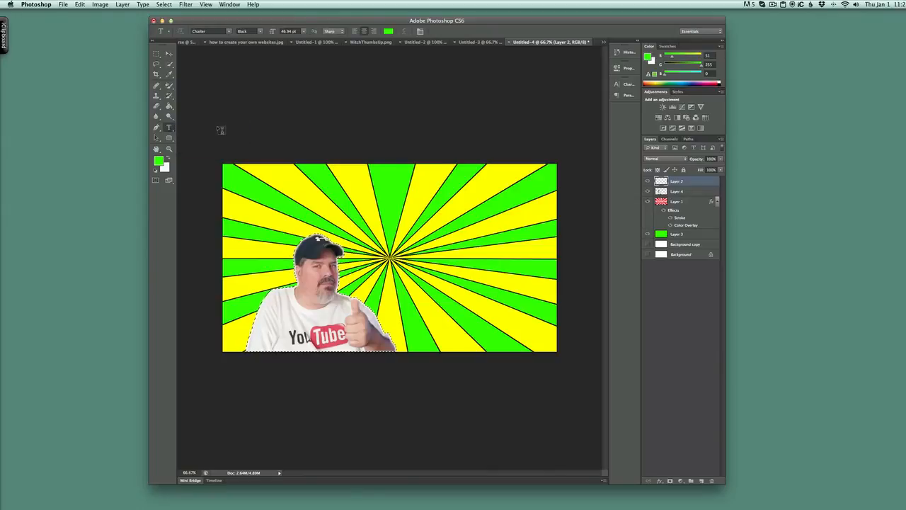
pyautogui.click(300, 191)
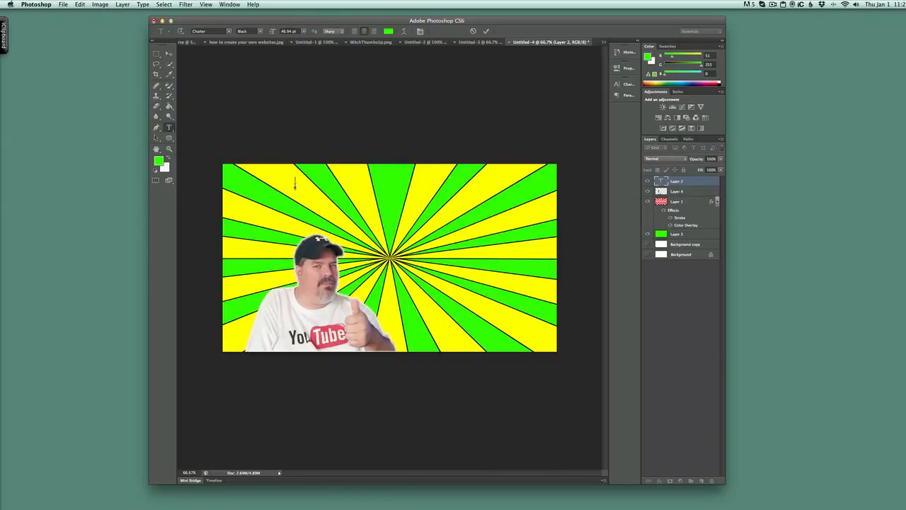
pyautogui.write('Youtu')
pyautogui.press('BackSpace')
pyautogui.write('tube Secrets')
# - Apply a black Stroke layer style to the Youtube Secrets text layer
pyautogui.click(687, 184)
pyautogui.rightClick(691, 185)
pyautogui.click(692, 185)
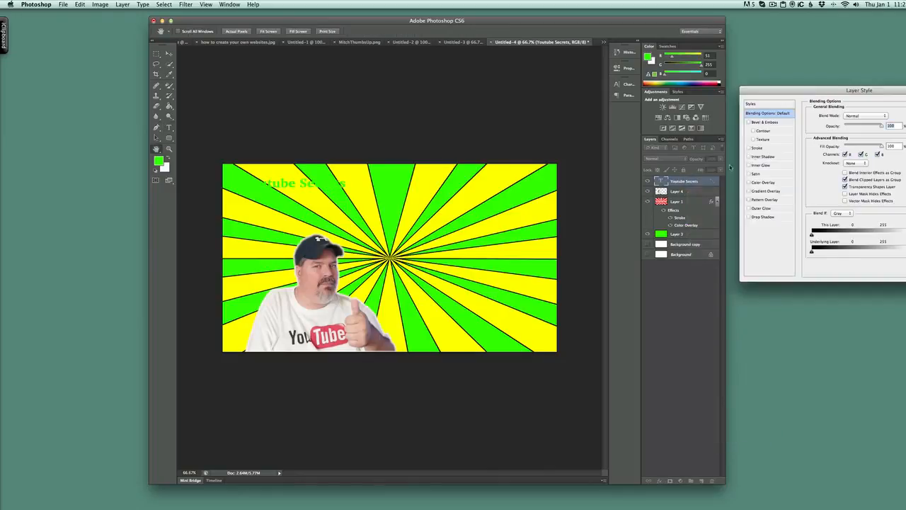
pyautogui.click(757, 147)
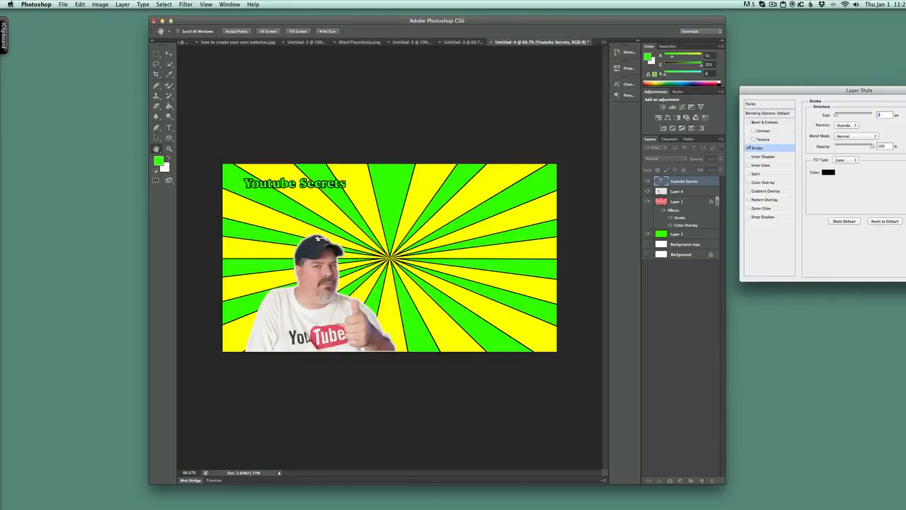
pyautogui.press('Return')
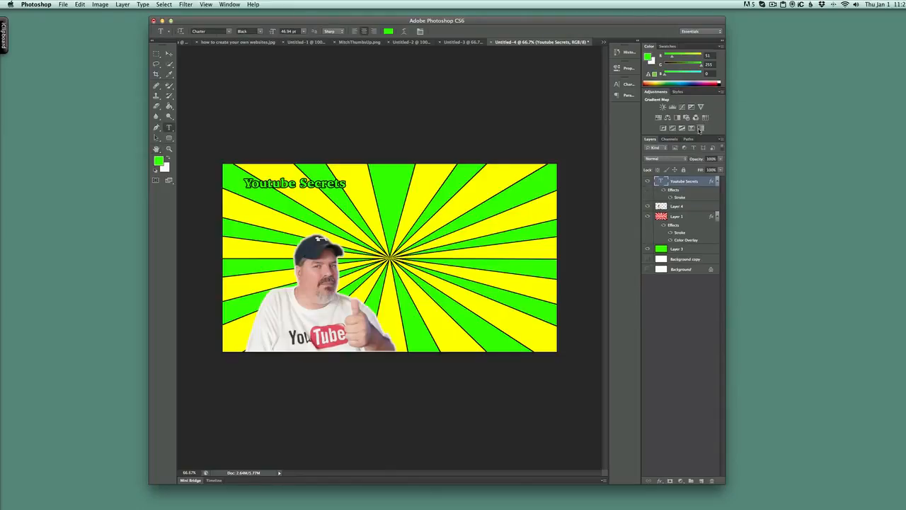
# - Enable a Gradient Overlay on the Youtube Secrets text layer and open its gradient for editing
pyautogui.rightClick(684, 183)
pyautogui.click(691, 186)
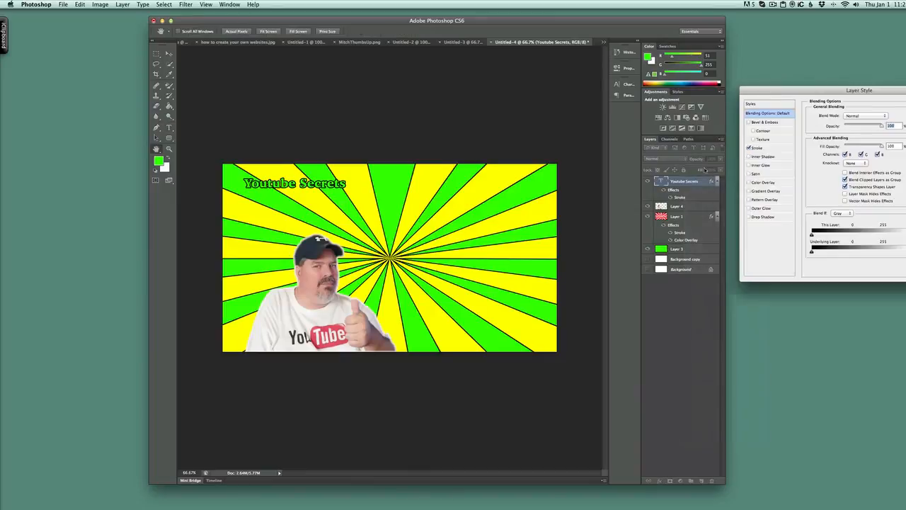
pyautogui.click(770, 191)
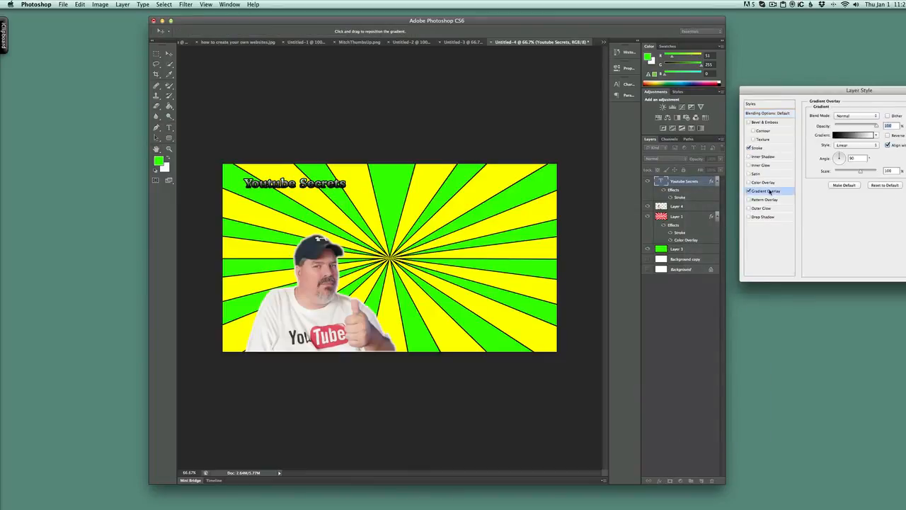
pyautogui.click(857, 135)
# - Try several gradient presets on the title, including Orange, Yellow, Orange, then Red, Green, Light Spectrum and Dark Spectrum
pyautogui.click(785, 224)
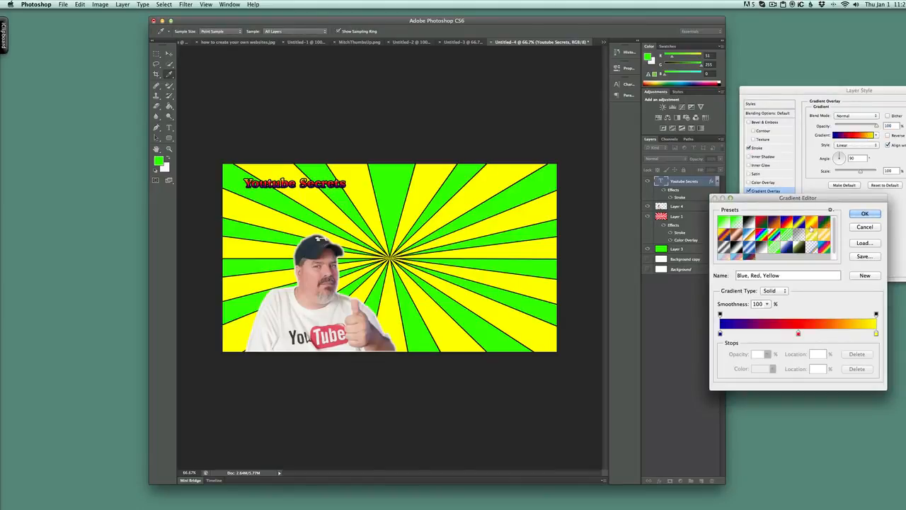
pyautogui.click(813, 226)
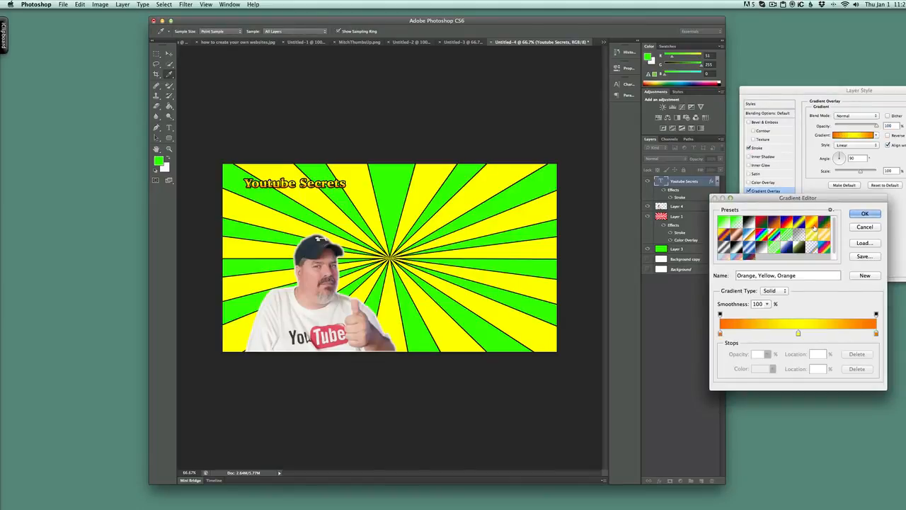
pyautogui.click(770, 247)
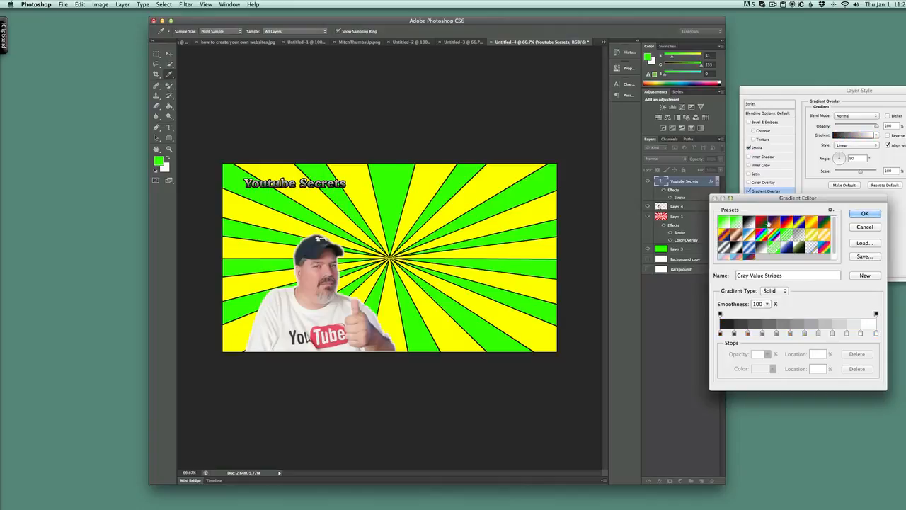
pyautogui.click(761, 223)
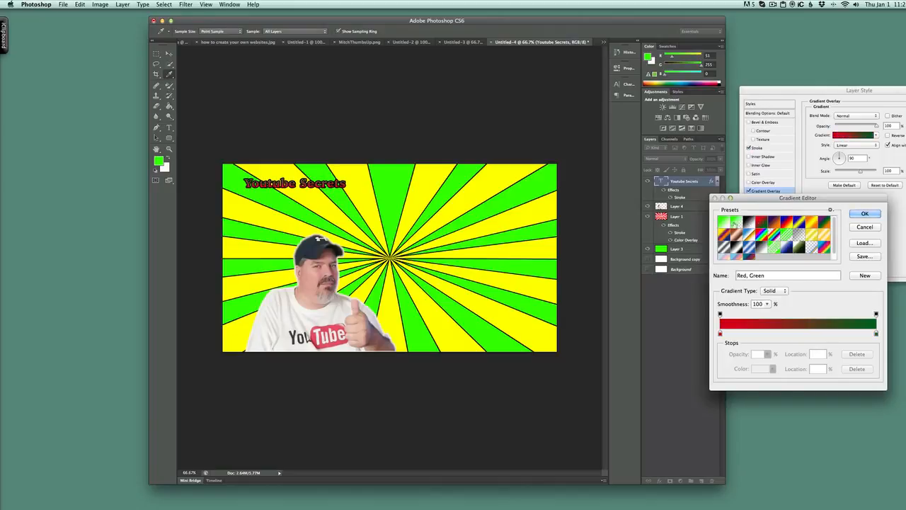
pyautogui.click(734, 222)
pyautogui.click(722, 237)
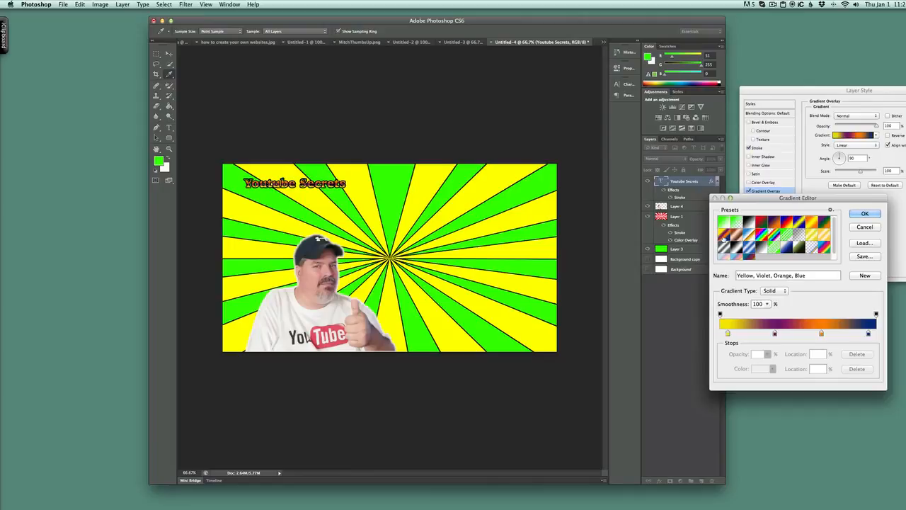
pyautogui.click(723, 257)
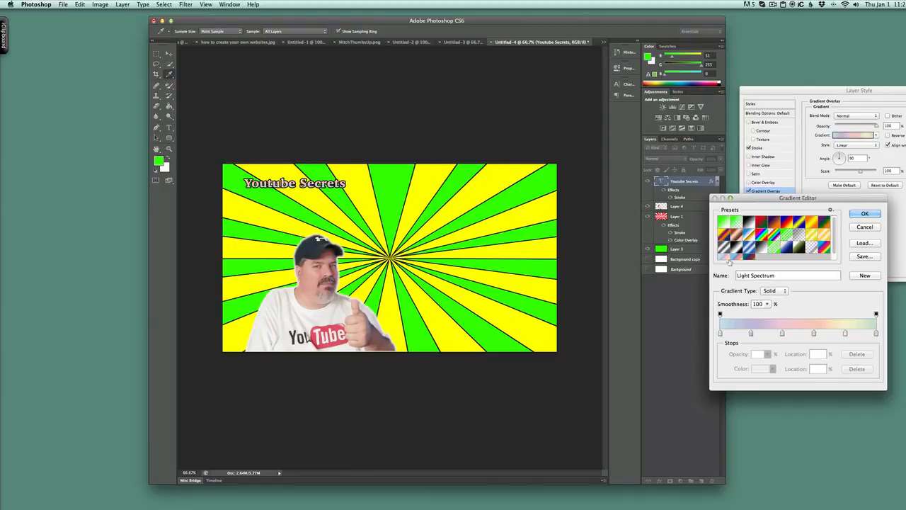
pyautogui.click(736, 258)
pyautogui.click(748, 258)
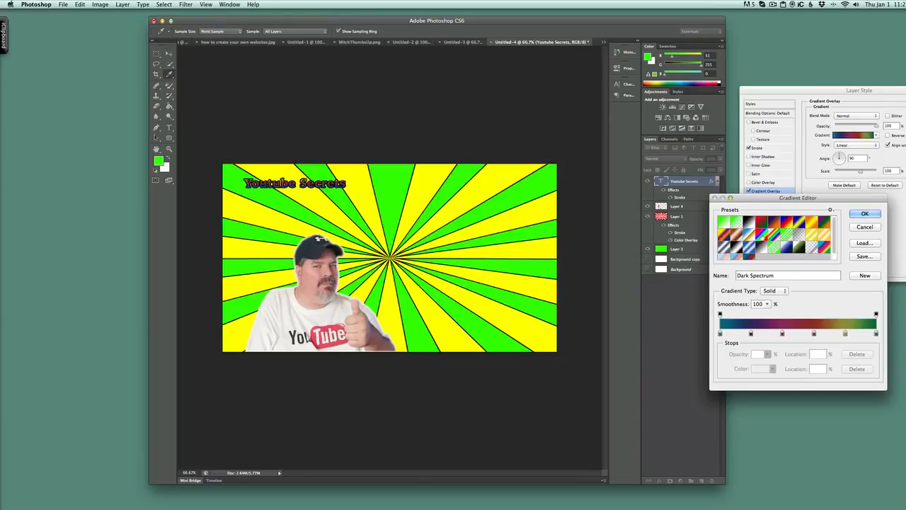
# - Choose the bright rainbow gradient preset for the title's overlay and apply the layer style
pyautogui.click(757, 238)
pyautogui.click(871, 213)
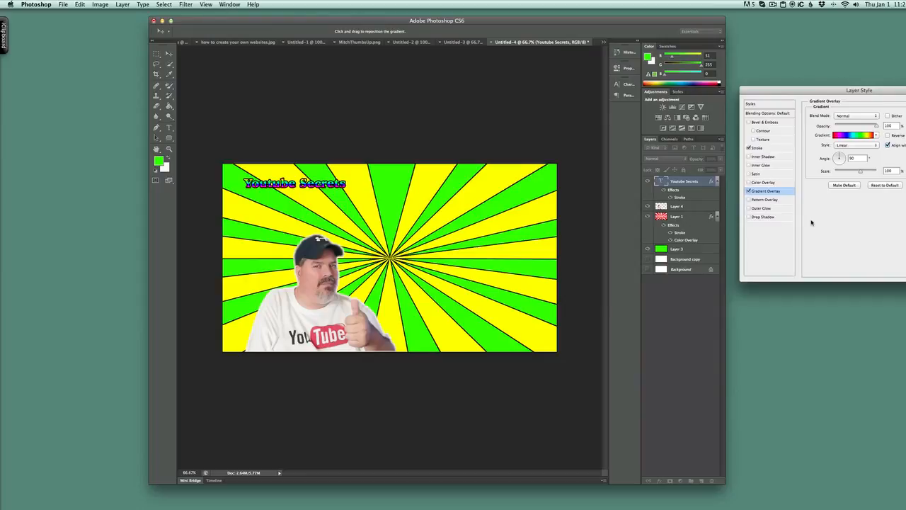
pyautogui.press('Return')
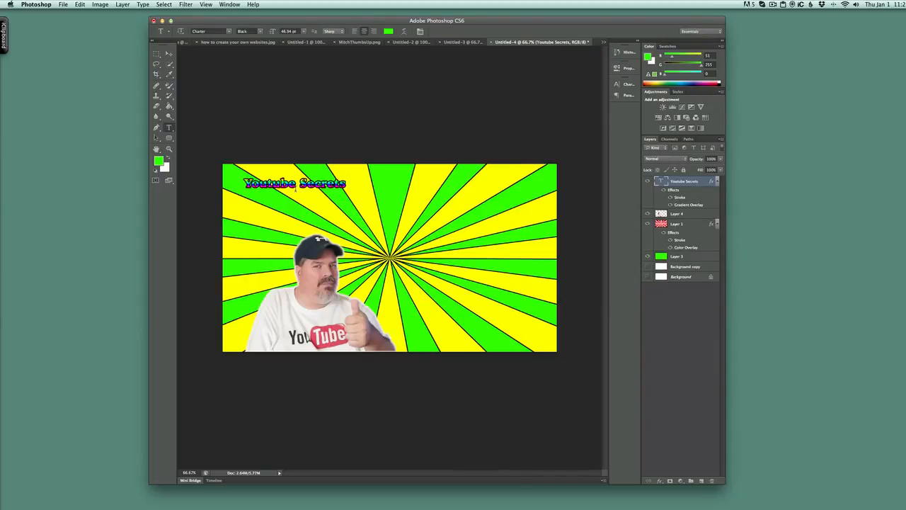
# - Scale the Youtube Secrets title to about 298% width and 577% height and position it across the canvas's upper part
pyautogui.press('super+t')
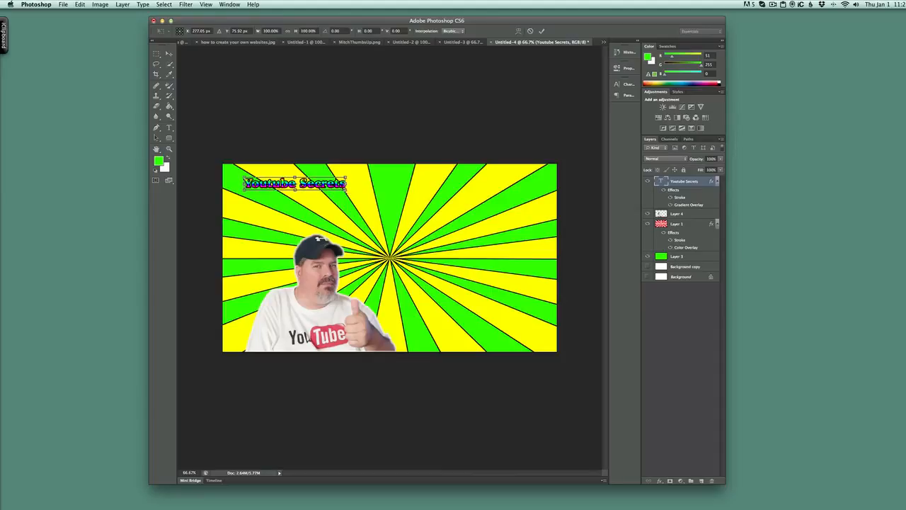
pyautogui.moveTo(346, 189); pyautogui.dragTo(547, 252)
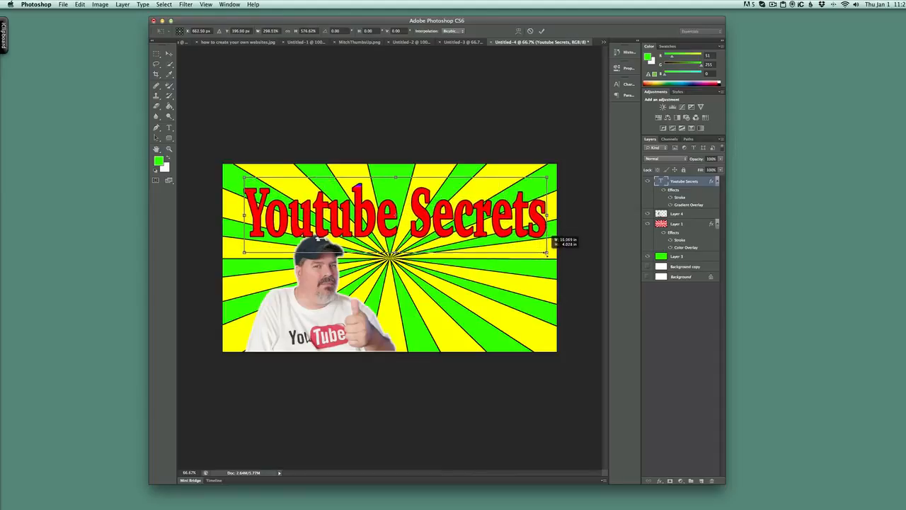
pyautogui.moveTo(461, 212); pyautogui.dragTo(448, 199)
pyautogui.press('Return')
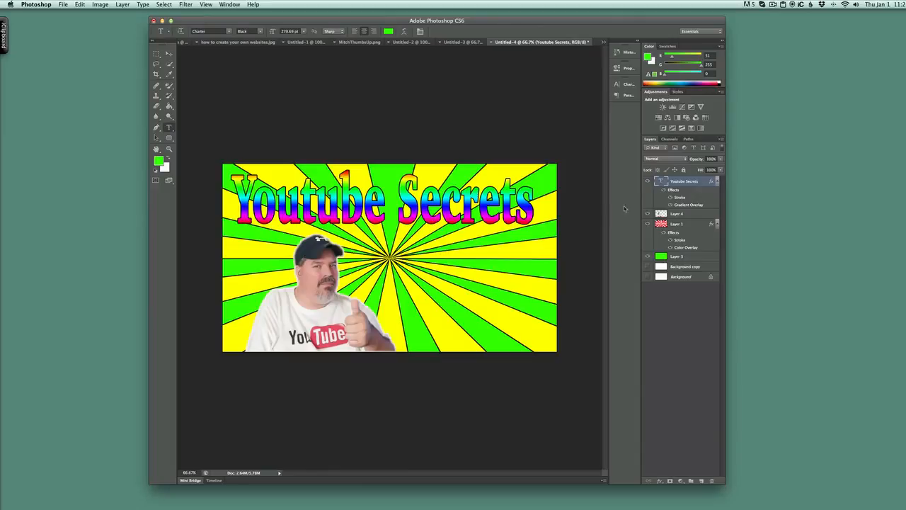
# - Reopen the layer style of the Youtube Secrets text layer and turn off its Gradient Overlay
pyautogui.rightClick(690, 183)
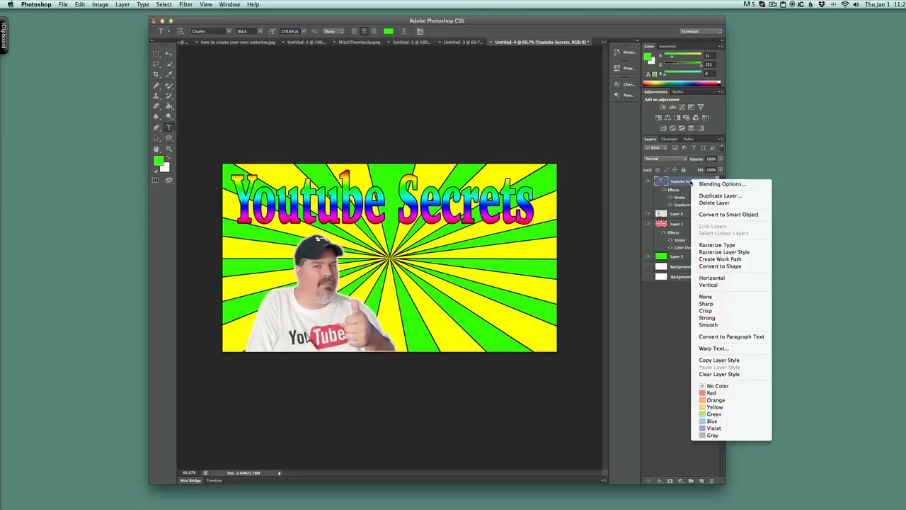
pyautogui.click(705, 183)
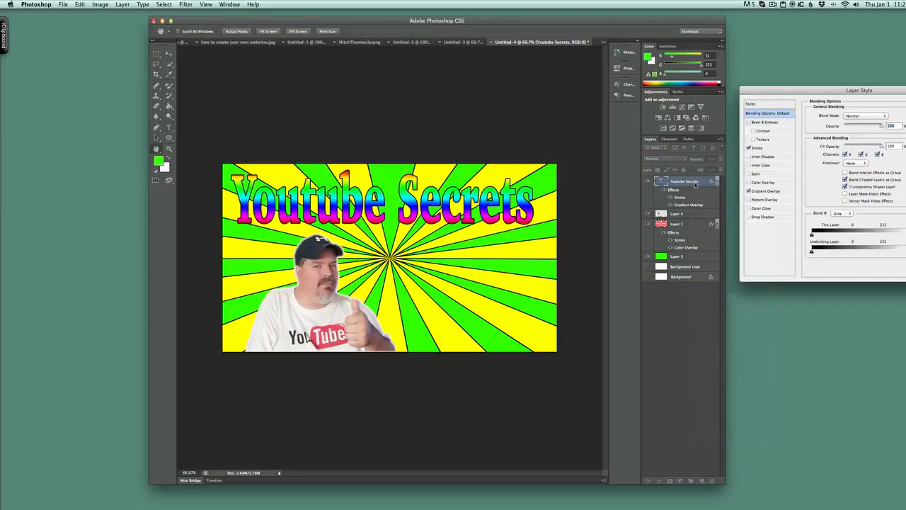
pyautogui.click(773, 192)
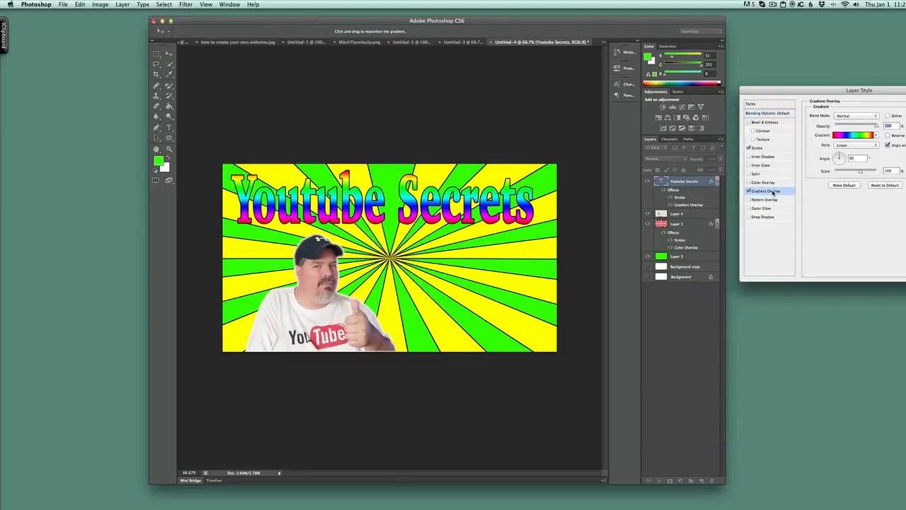
pyautogui.click(862, 135)
pyautogui.click(855, 214)
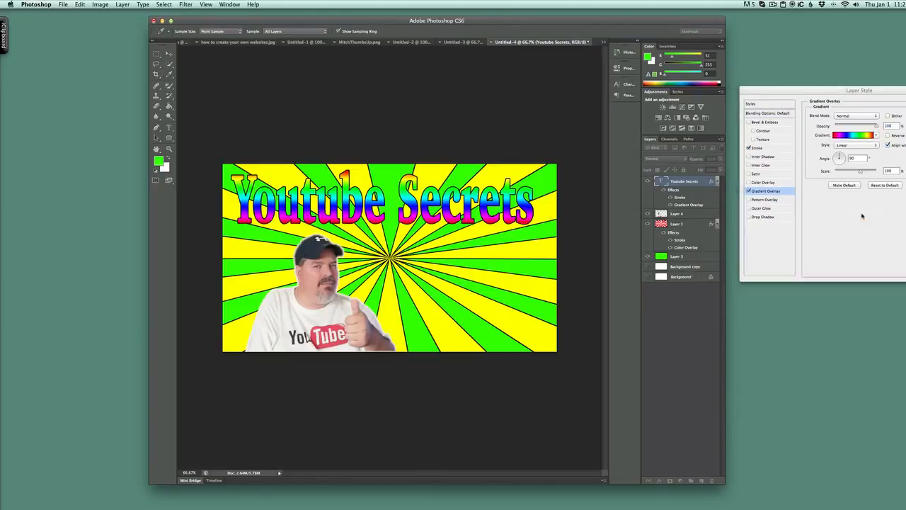
pyautogui.click(749, 191)
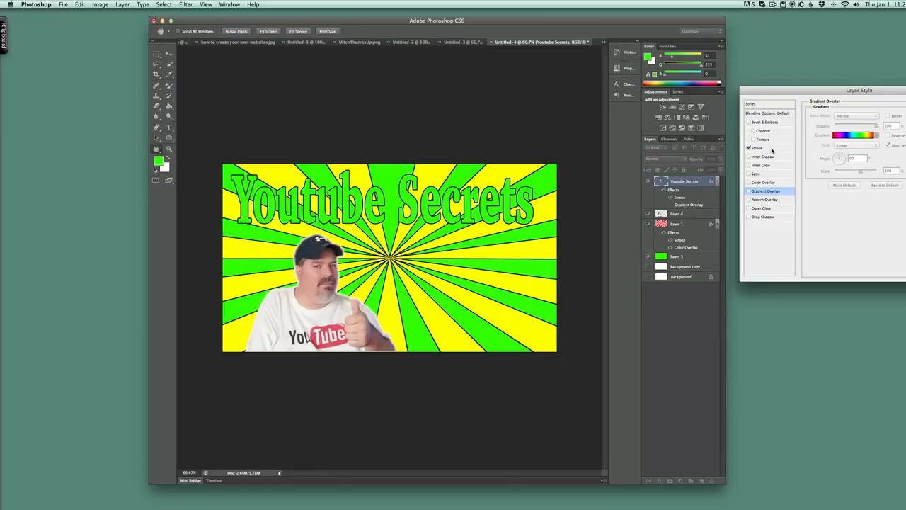
# - Enable a Color Overlay on the Youtube Secrets title and set its colour to white (ffffff)
pyautogui.click(764, 183)
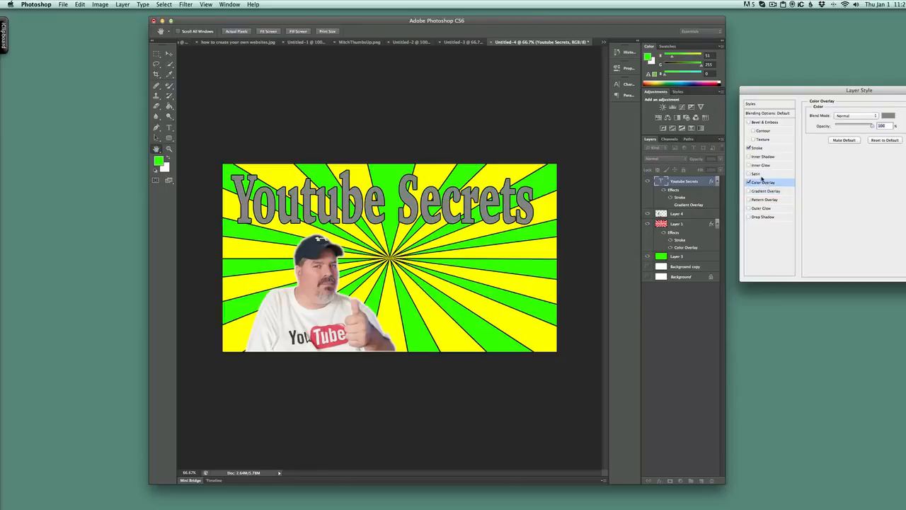
pyautogui.click(887, 116)
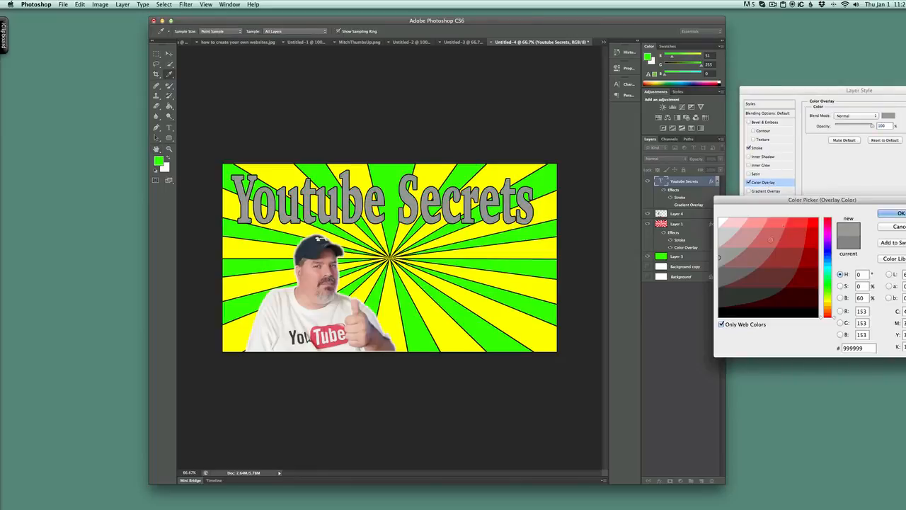
pyautogui.click(719, 219)
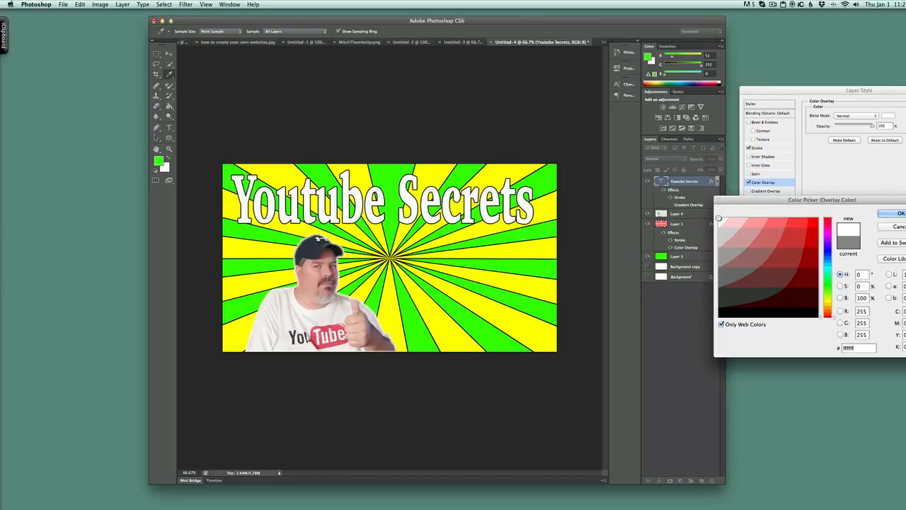
pyautogui.click(898, 213)
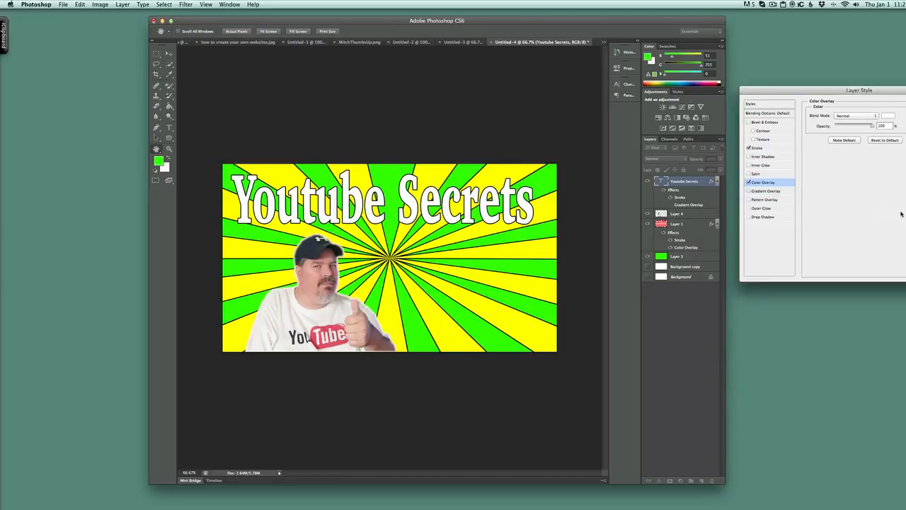
# - Thicken the title's black outside stroke to about 10 px and apply the layer style
pyautogui.click(776, 146)
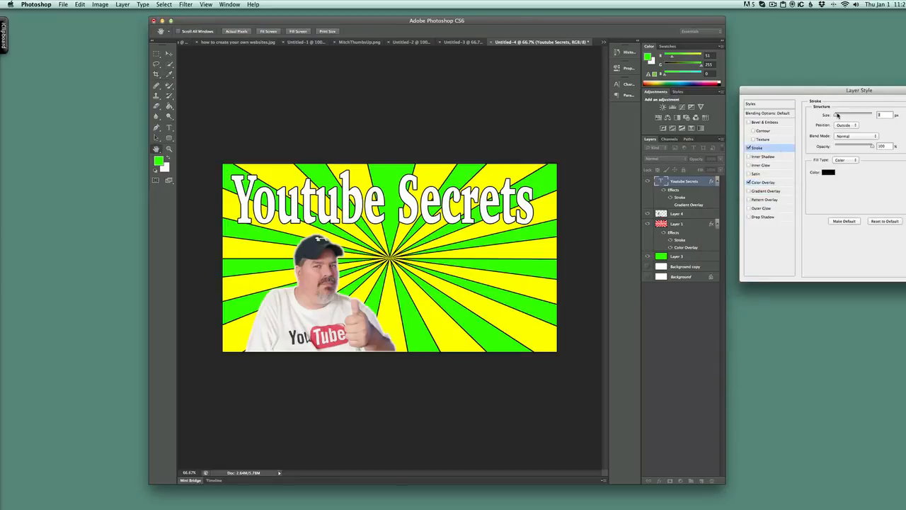
pyautogui.moveTo(837, 114); pyautogui.dragTo(839, 114)
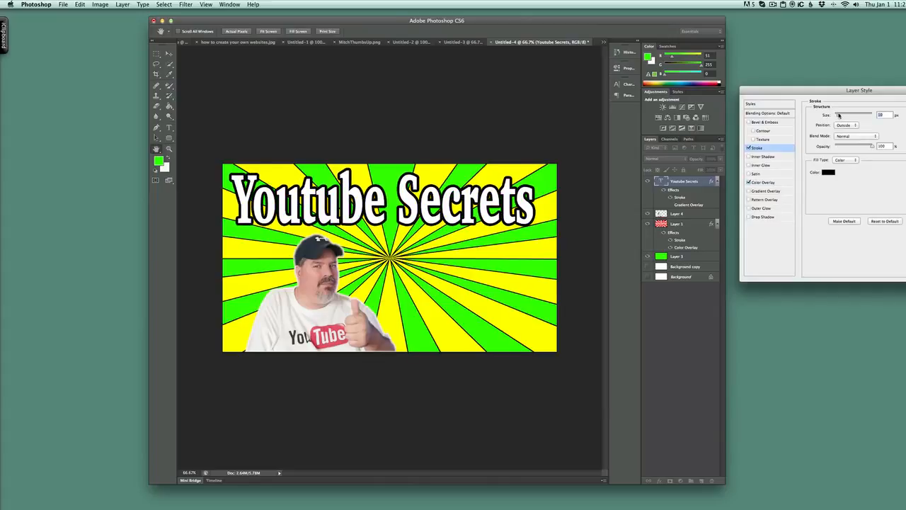
pyautogui.press('Return')
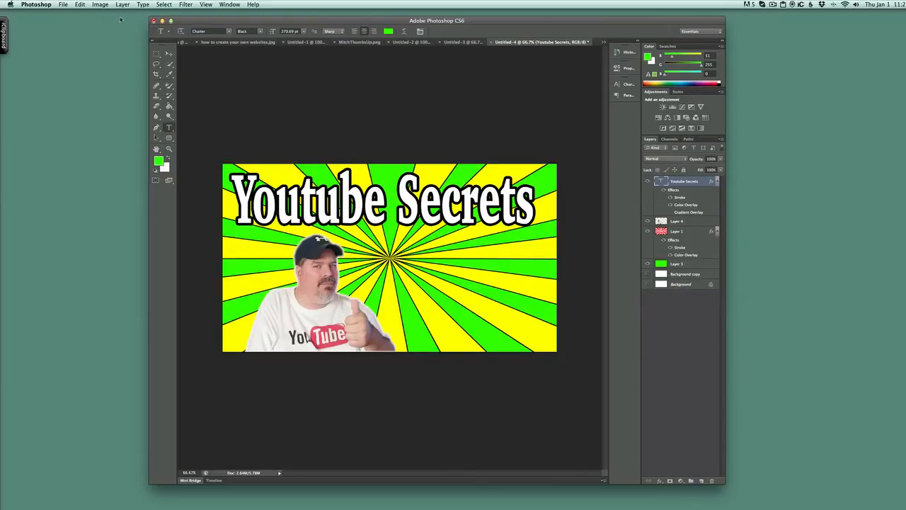
# - Try the Colleged font on the Youtube Secrets title, then set the title's font to Constantia
pyautogui.click(229, 31)
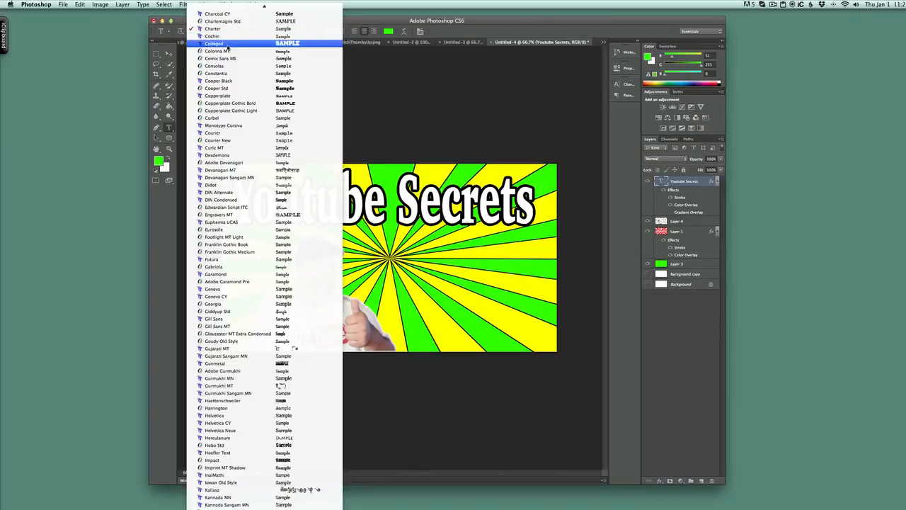
pyautogui.click(228, 44)
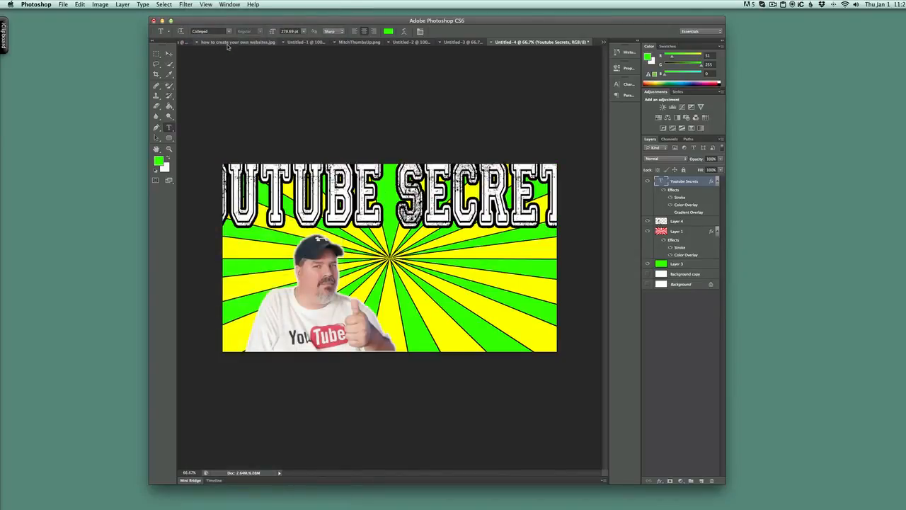
pyautogui.click(228, 32)
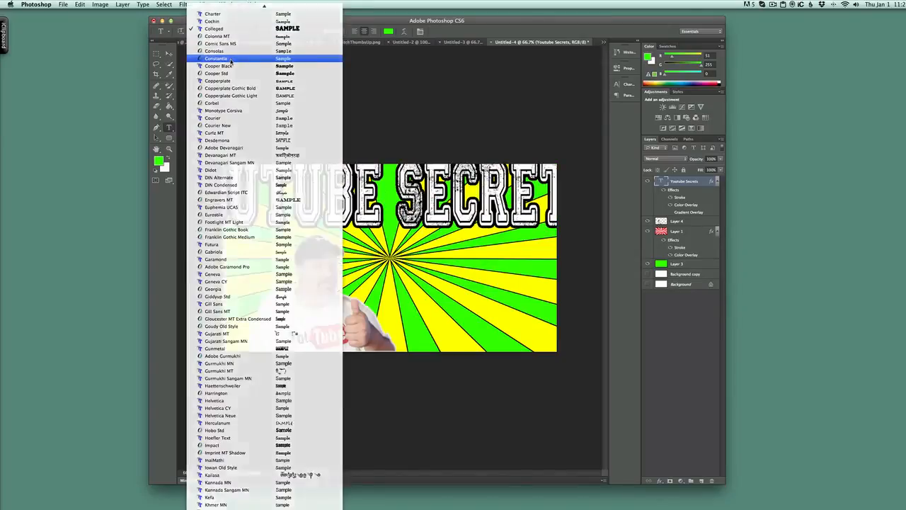
pyautogui.click(231, 60)
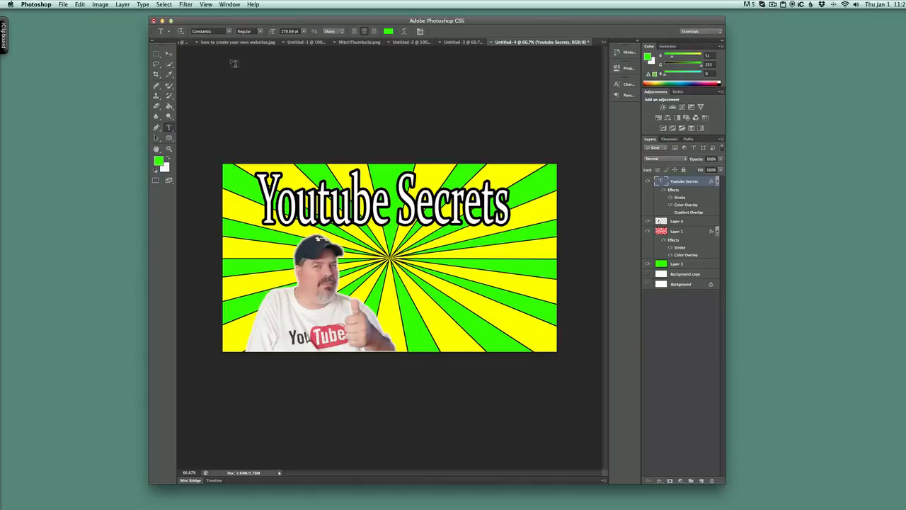
pyautogui.click(772, 5)
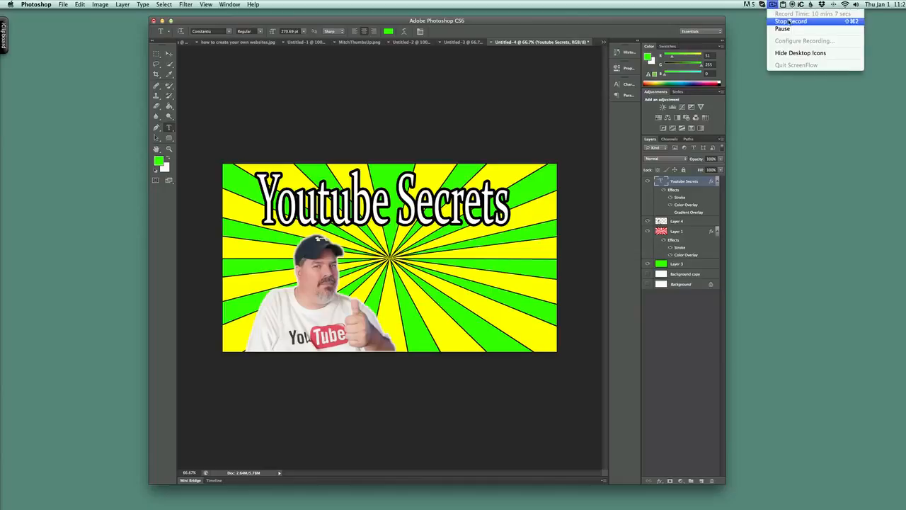